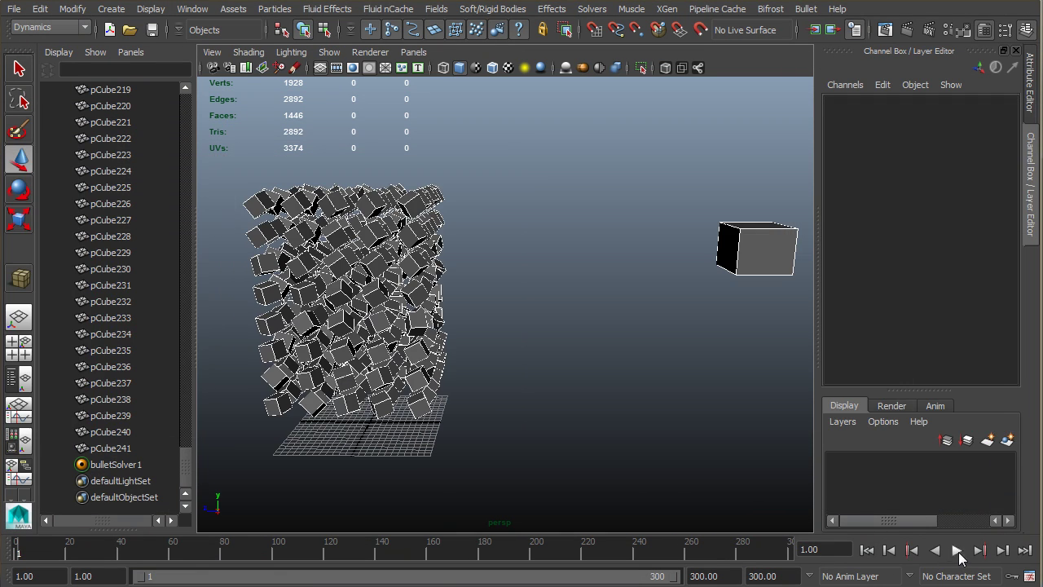
- Play the Bullet simulation, stop it, and return to frame 1
left_click(957, 551)
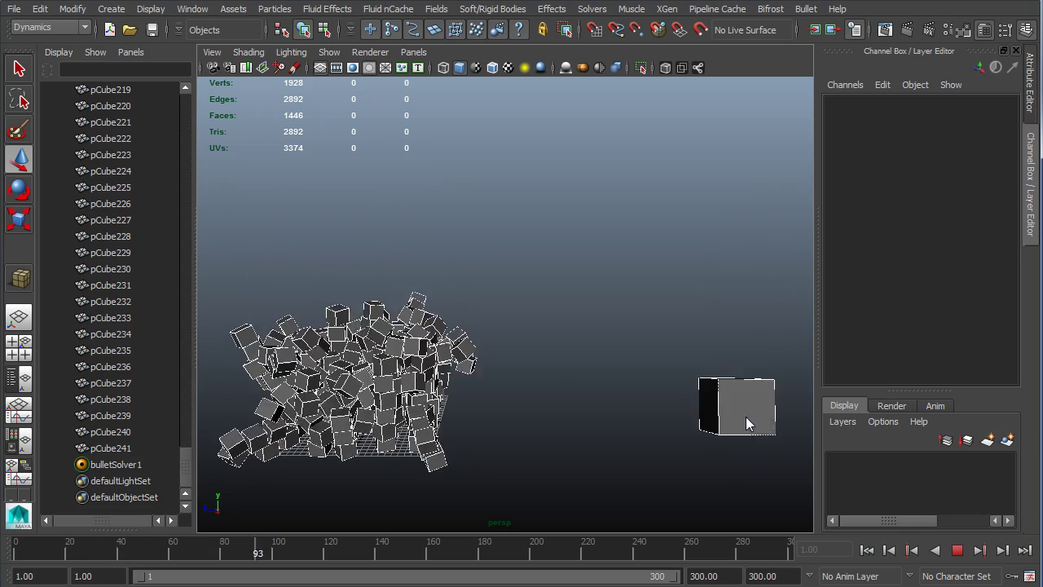
left_click(957, 551)
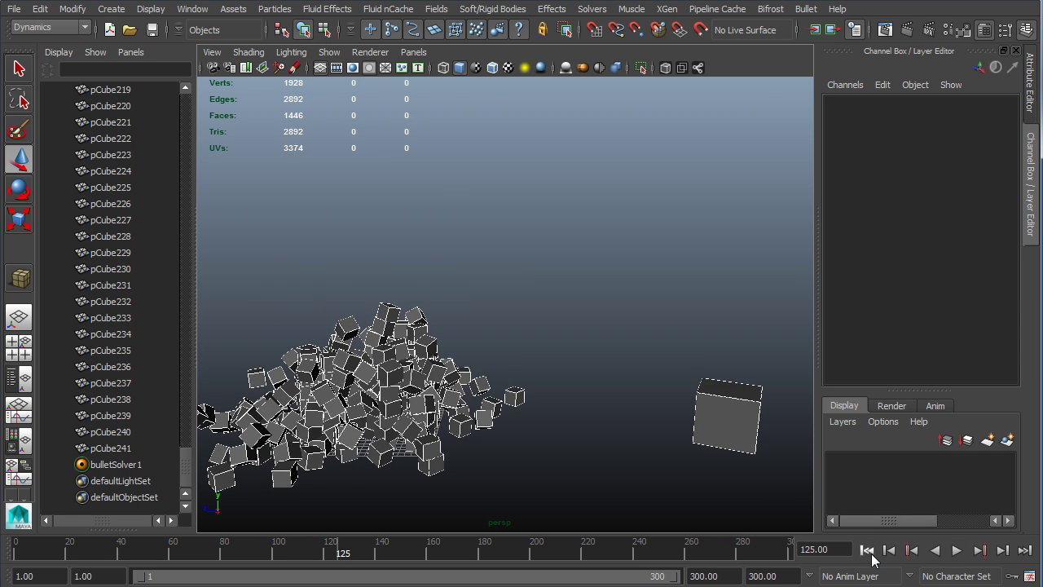
left_click(866, 550)
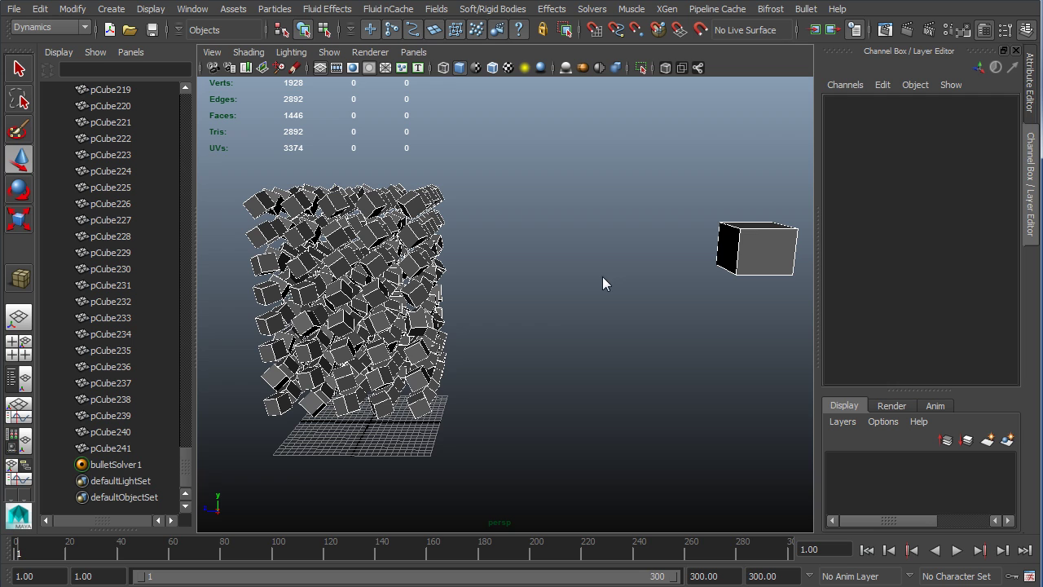
- Show bulletSolver1's full attributes with Ctrl+A and check its Start Time
left_click(114, 465)
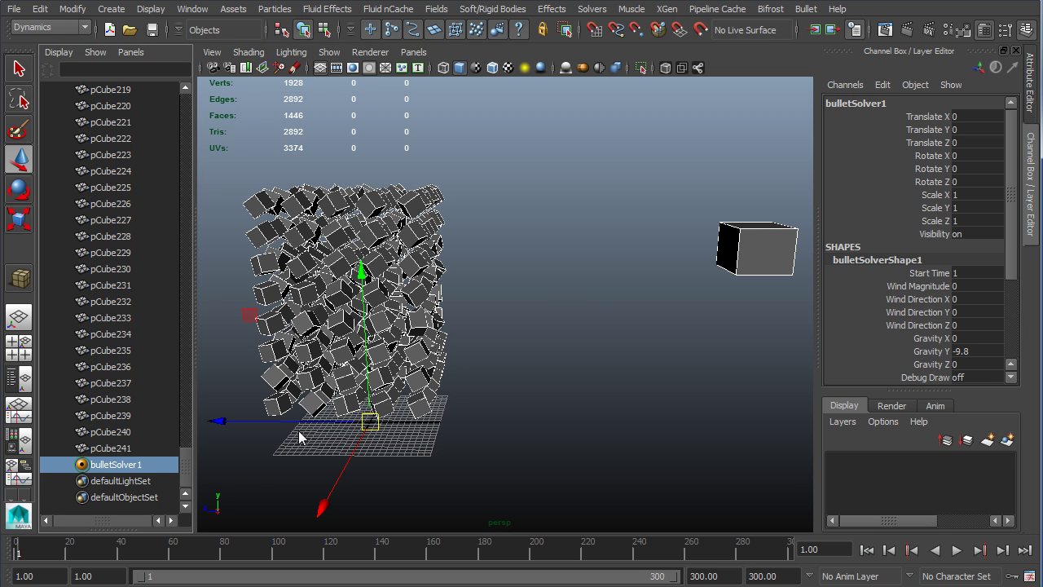
key("ctrl+a")
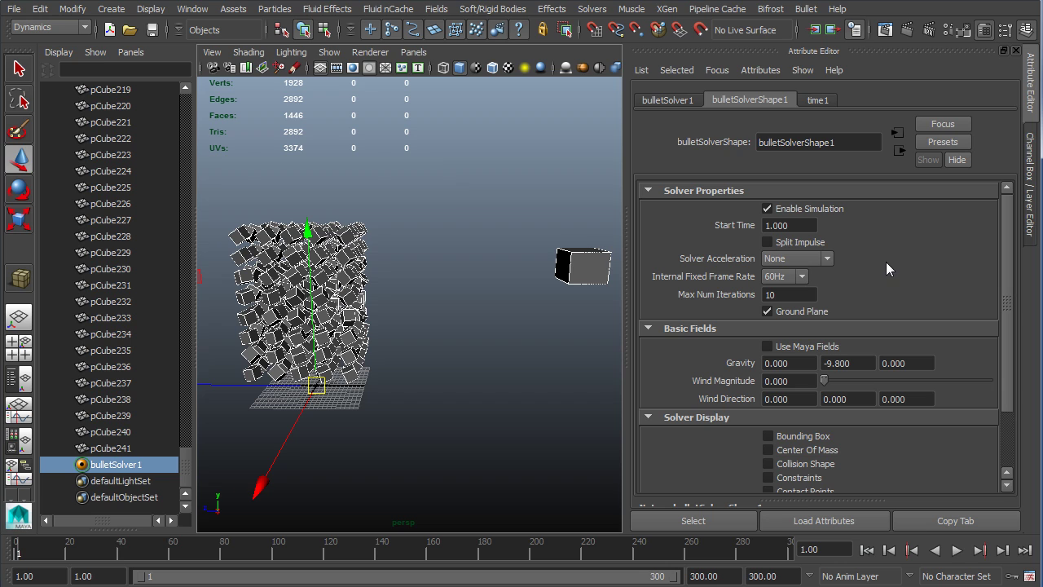
left_click(809, 226)
- Tumble in close to the cube stack and select cube pCube236
left_click_drag(381, 317, 451, 315, "alt")
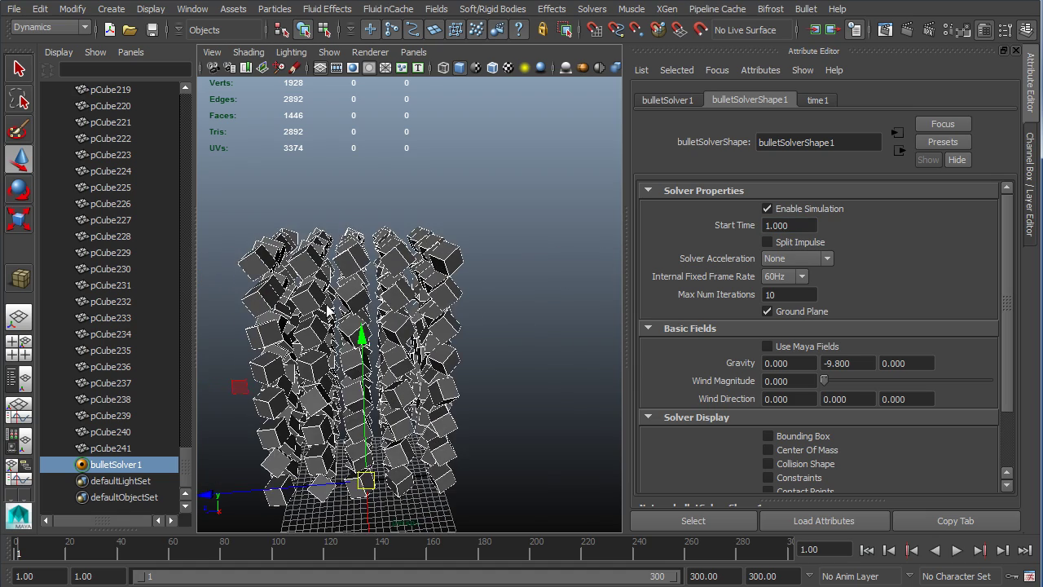
scroll(290, 281, "up", 3)
left_click_drag(290, 280, 366, 315, "alt")
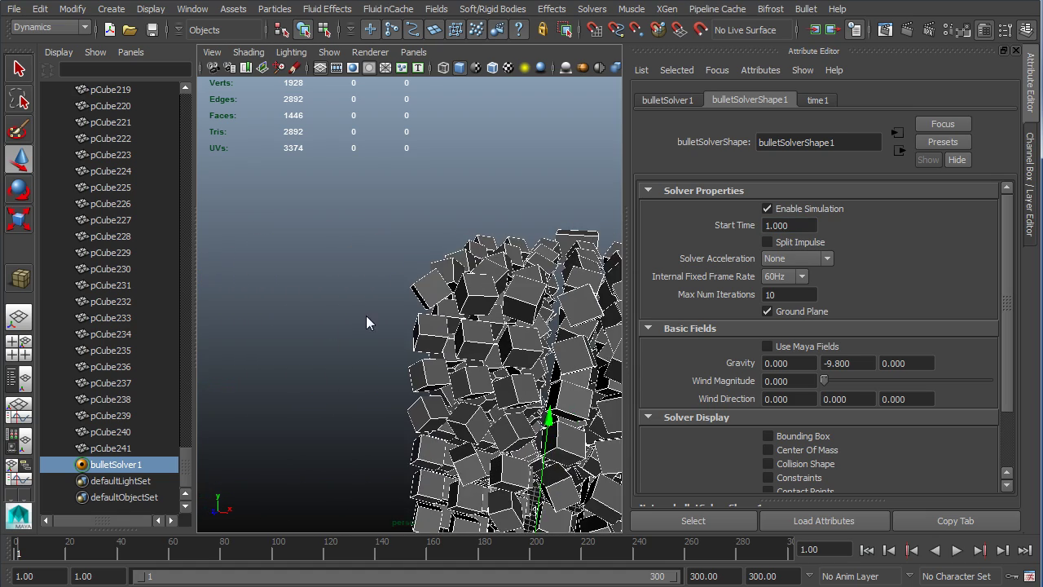
scroll(467, 316, "up", 3)
left_click(530, 281)
left_click_drag(529, 281, 570, 342, "alt")
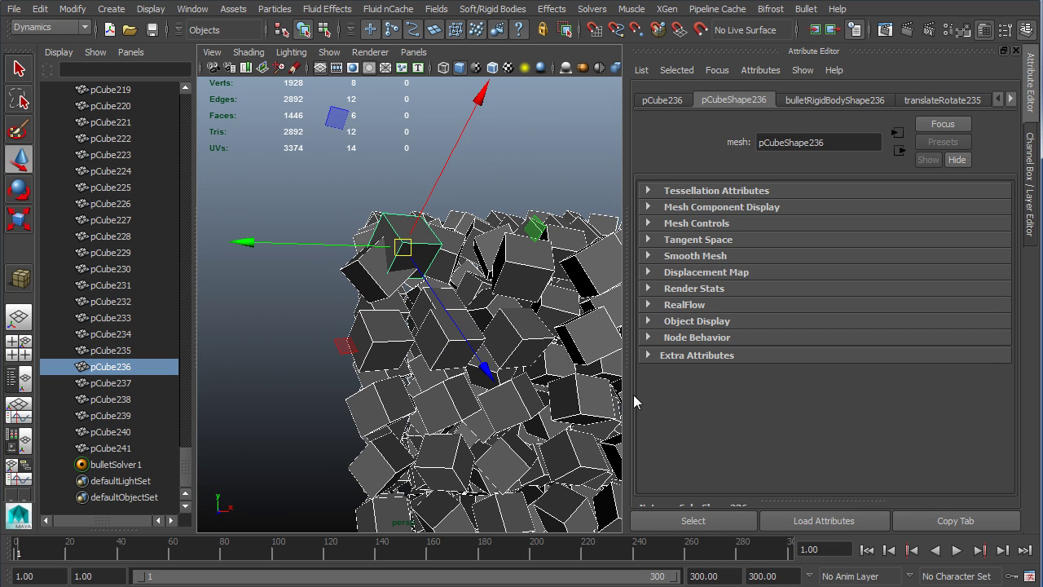
- Preview the fall, then set the playback end frame to 100
left_click(961, 554)
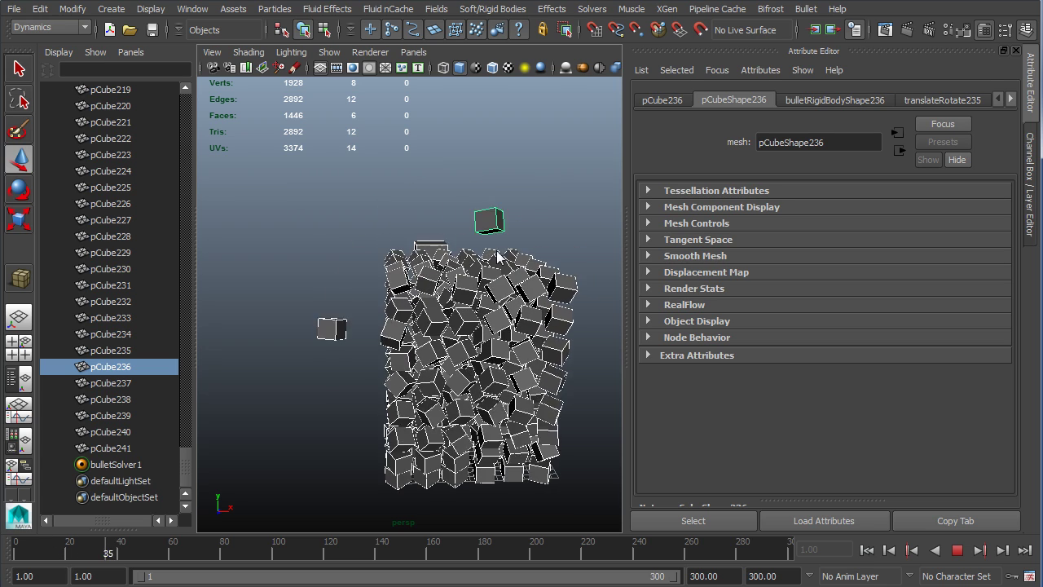
key("Escape")
left_click(704, 576)
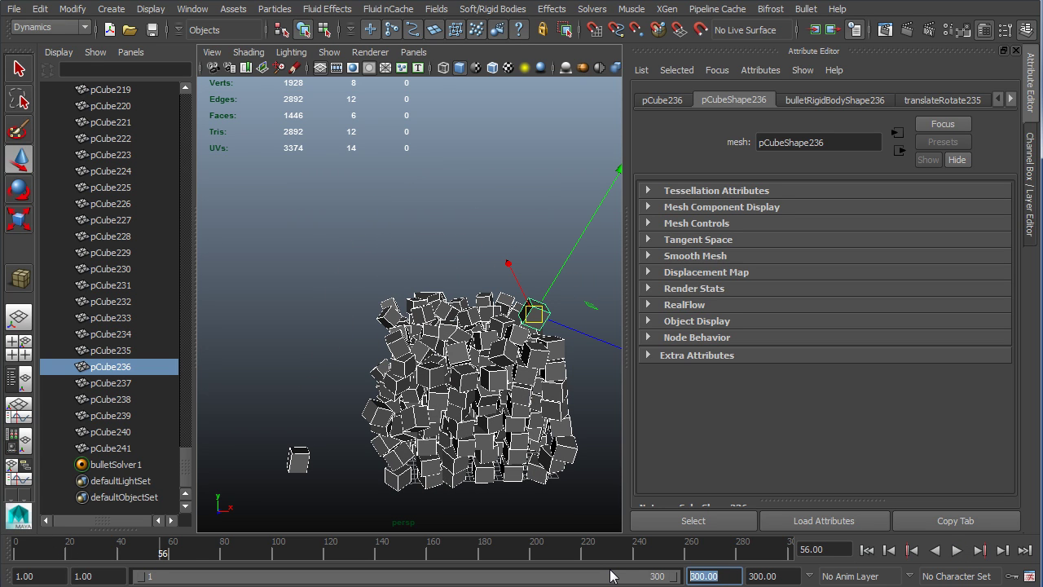
type("100")
key("Return")
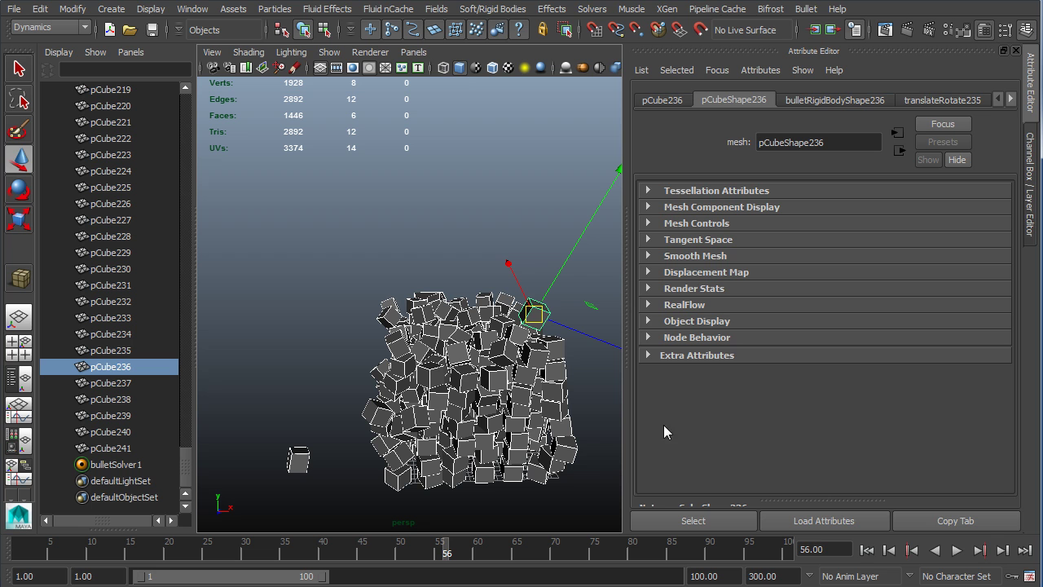
- Replay the simulation over the 1–100 range and return to frame 1
left_click(867, 550)
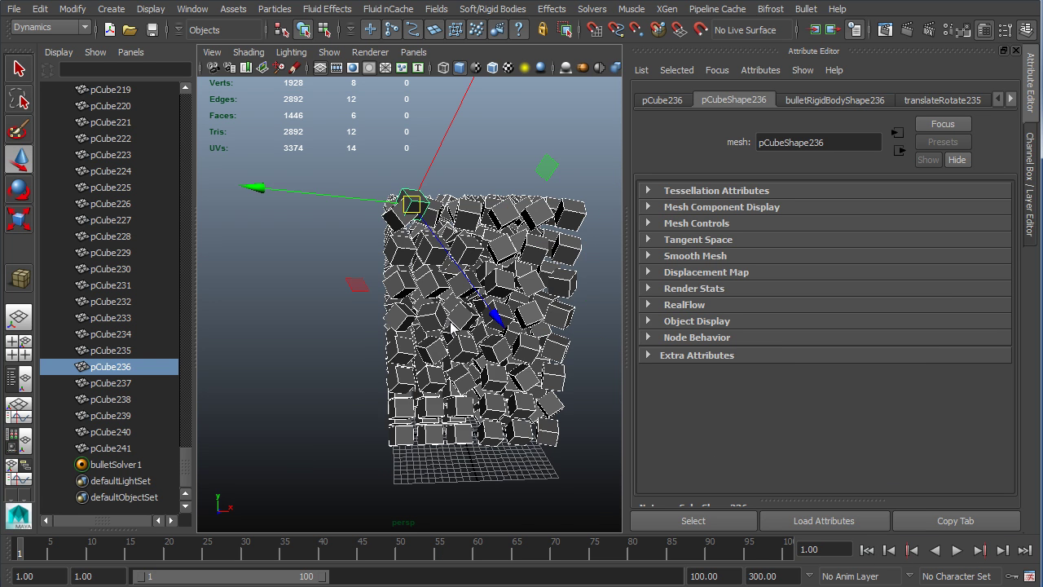
scroll(400, 253, "up", 5)
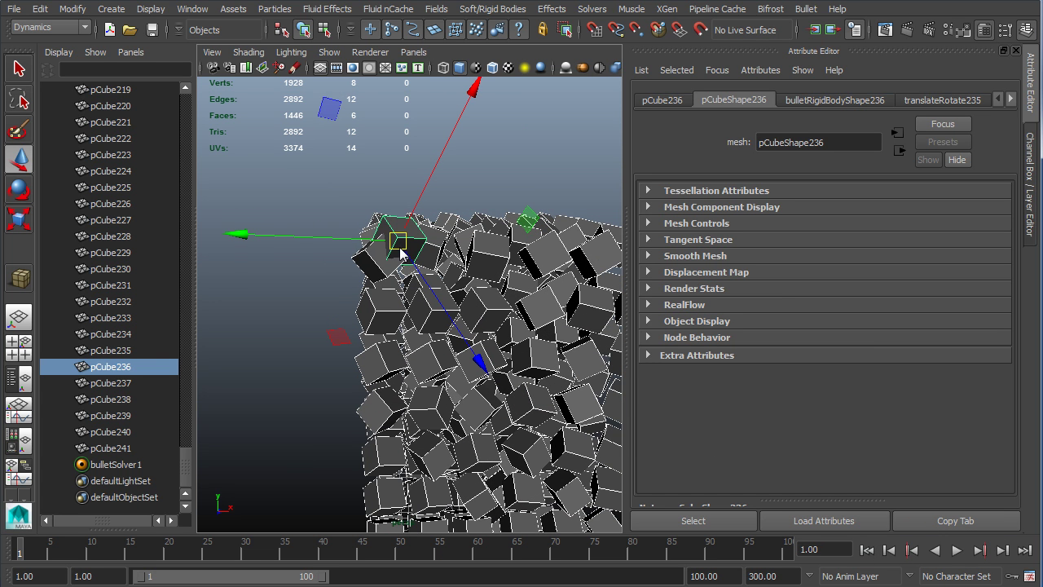
scroll(400, 254, "up", 2)
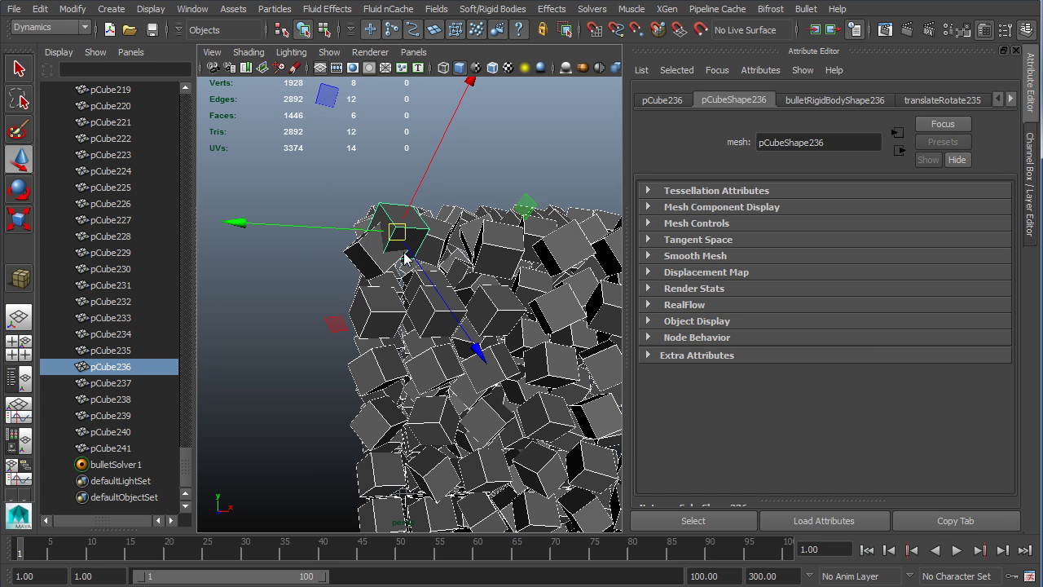
left_click(956, 551)
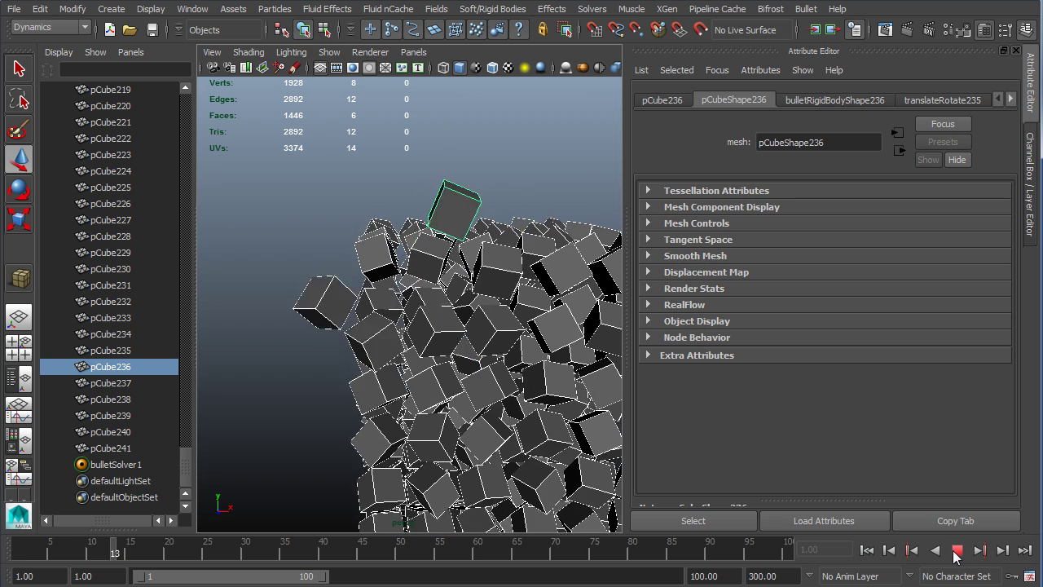
left_click(956, 550)
left_click(867, 551)
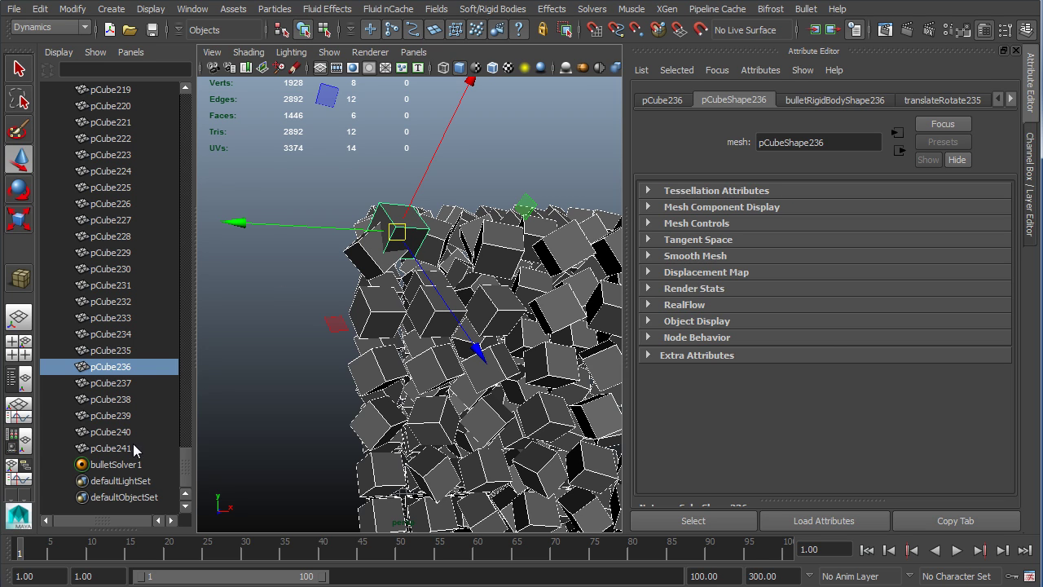
- Play bulletSolver1's simulation with Split Impulse on, then rewind and untick Split Impulse
left_click(123, 463)
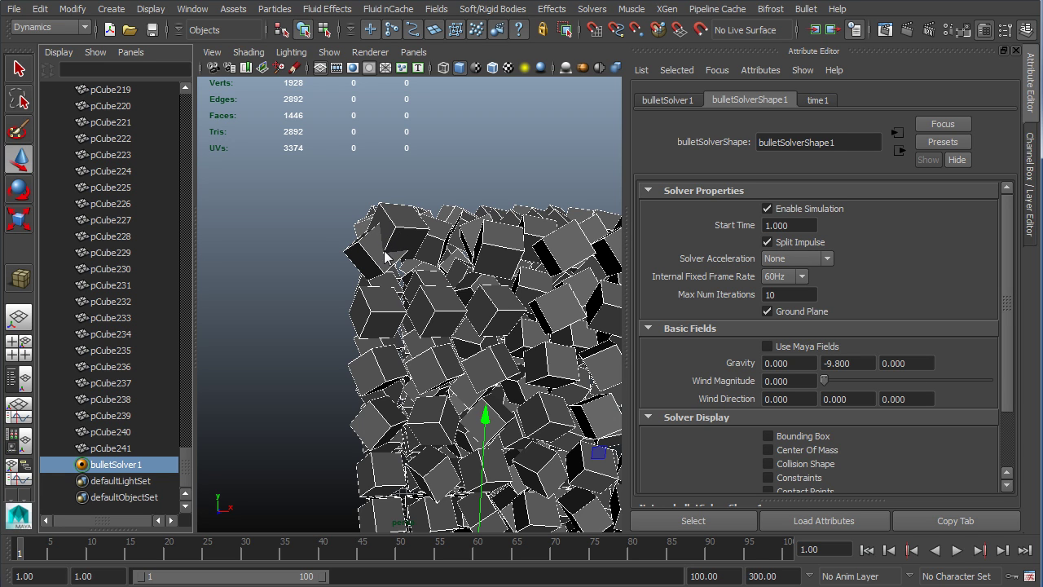
left_click(957, 552)
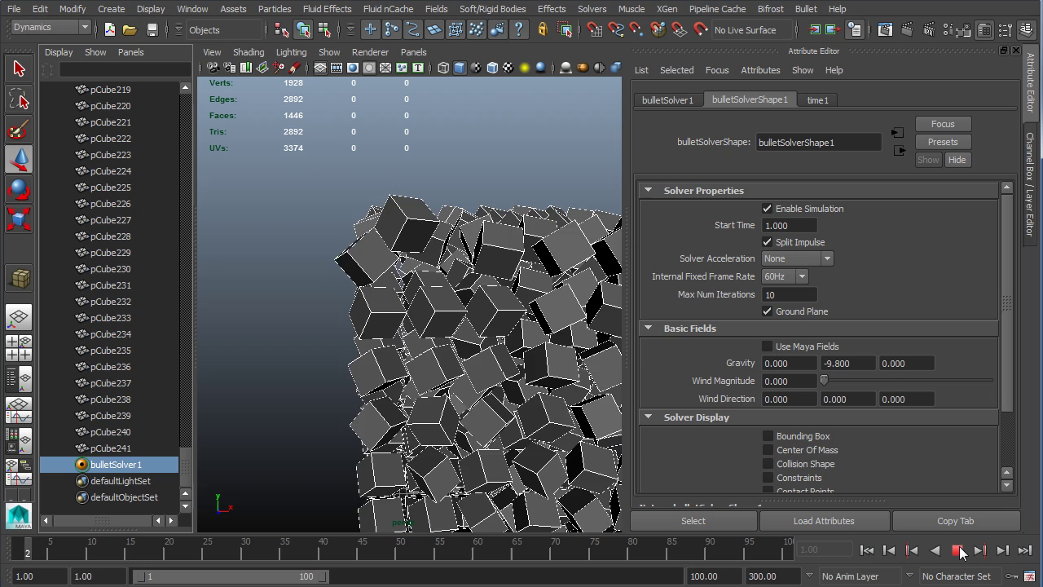
left_click(958, 551)
left_click(866, 550)
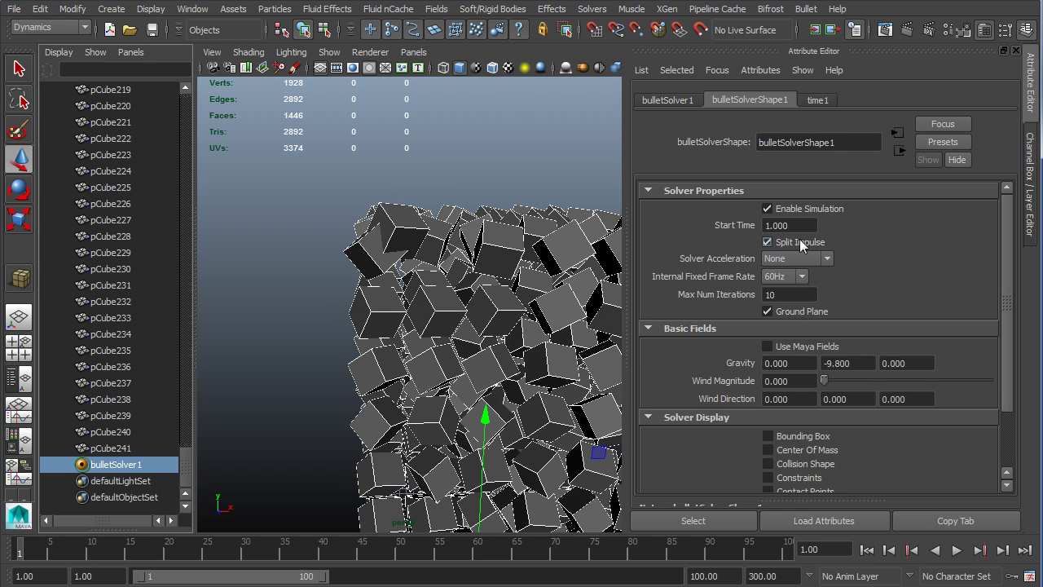
left_click_drag(452, 259, 373, 232, "alt")
- Change bulletSolverShape1's Solver Acceleration from None to OpenCL GPU
left_click(812, 257)
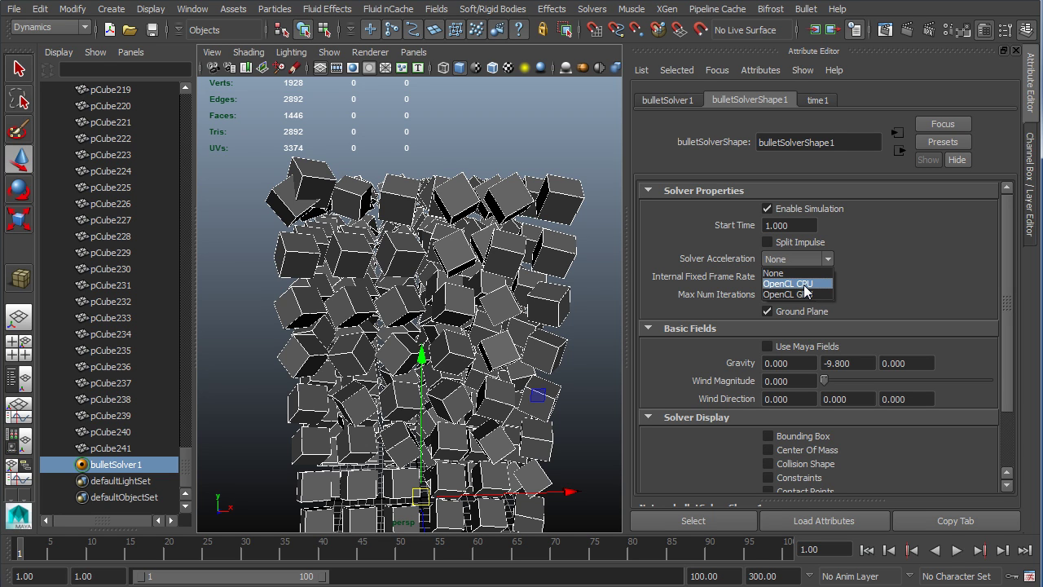
left_click(901, 267)
left_click(825, 260)
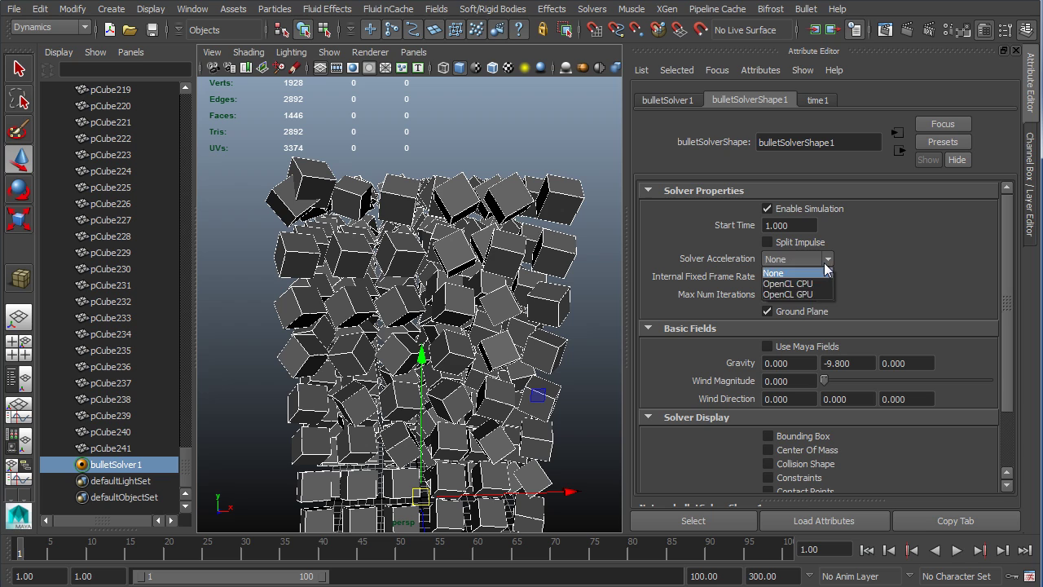
left_click(867, 266)
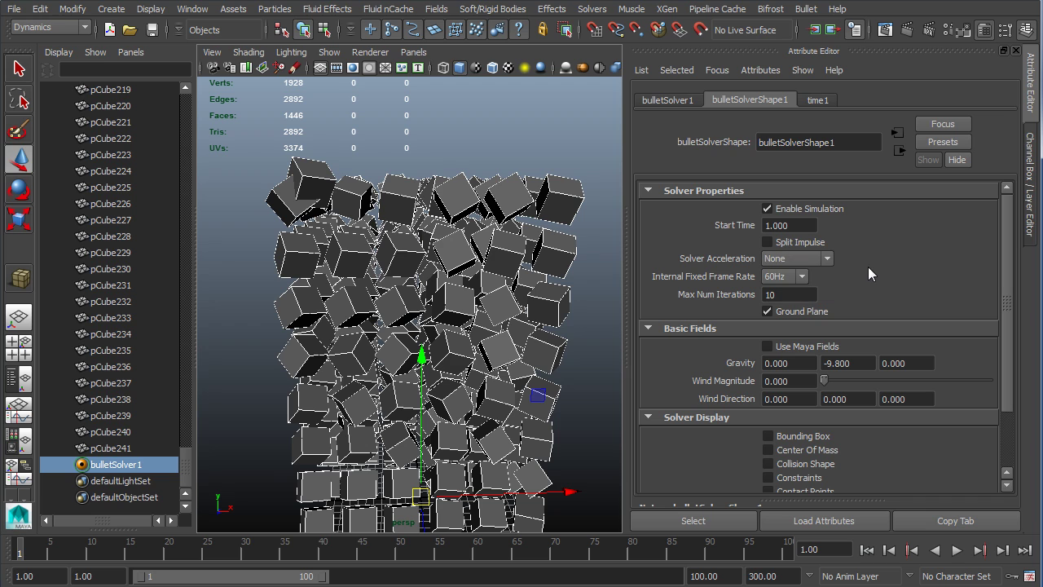
left_click(807, 10)
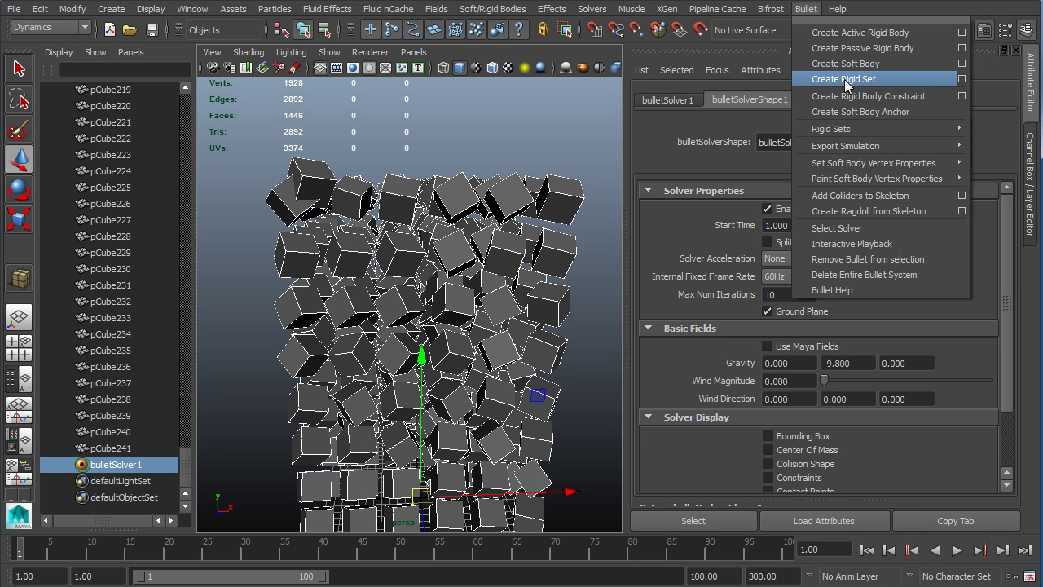
left_click(982, 290)
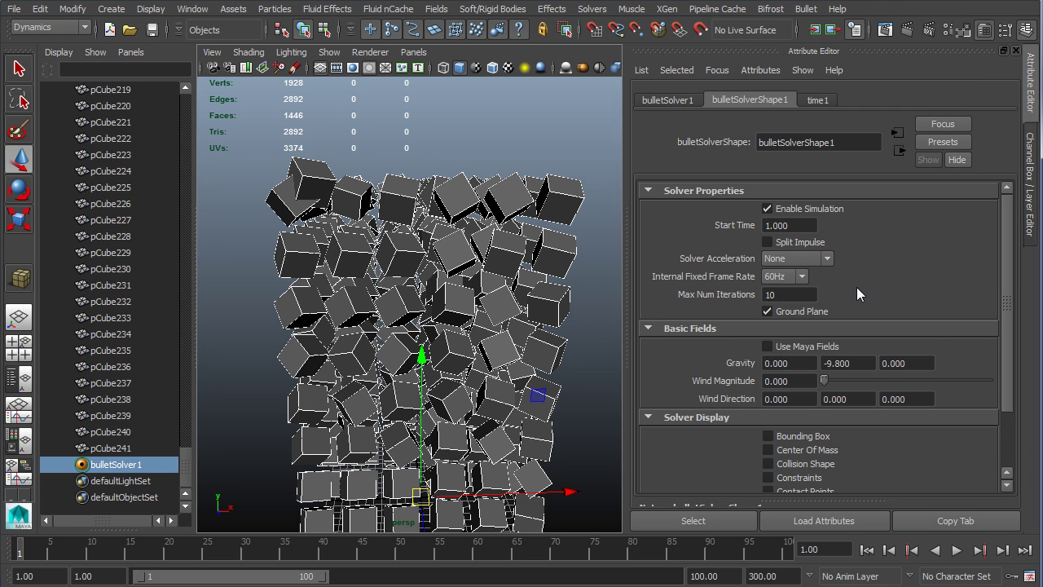
left_click(829, 257)
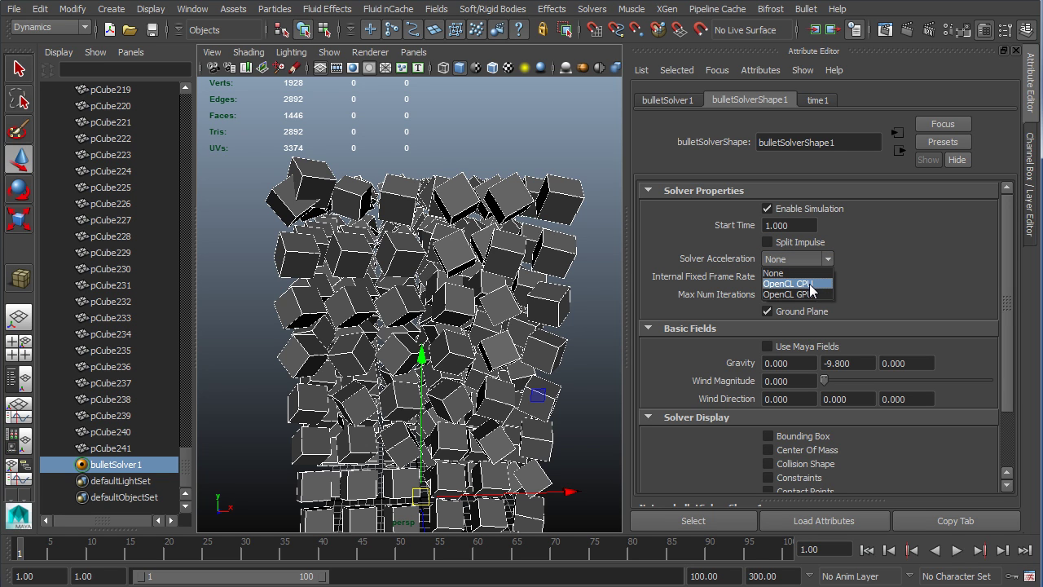
left_click(813, 294)
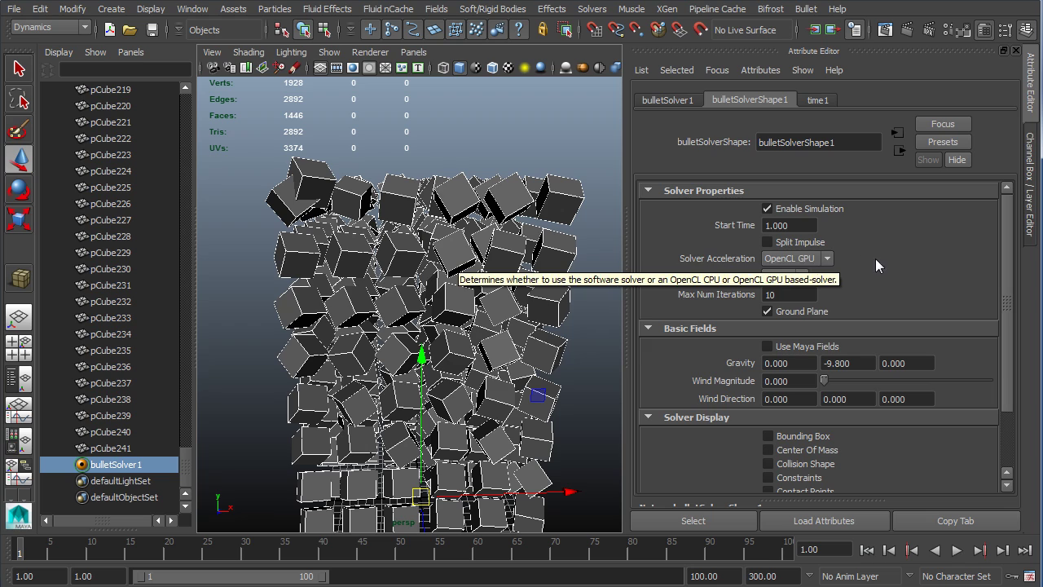
left_click_drag(390, 210, 470, 304, "alt")
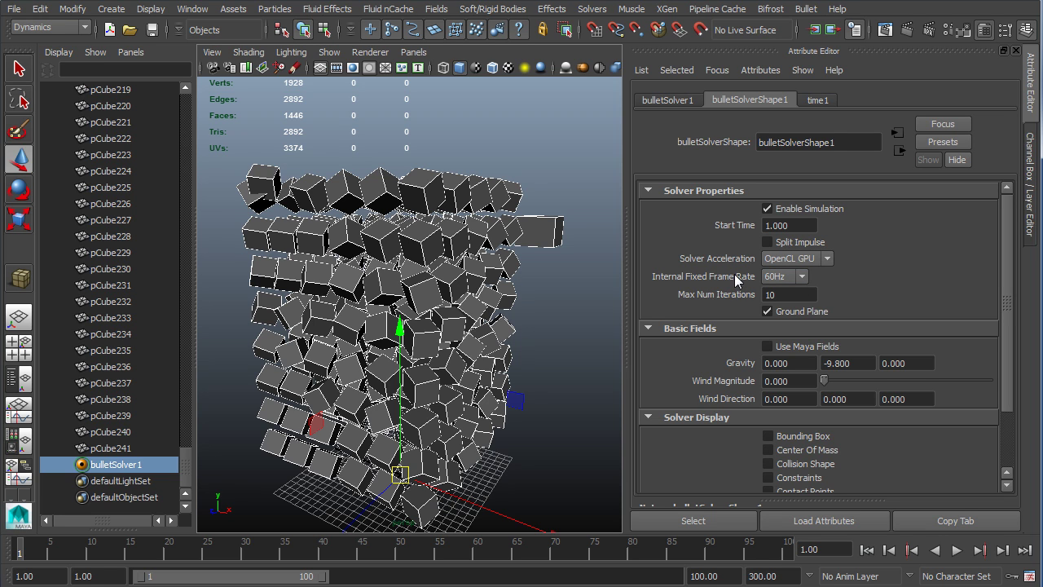
mouse_move(700, 276)
left_click_drag(577, 354, 547, 342, "alt")
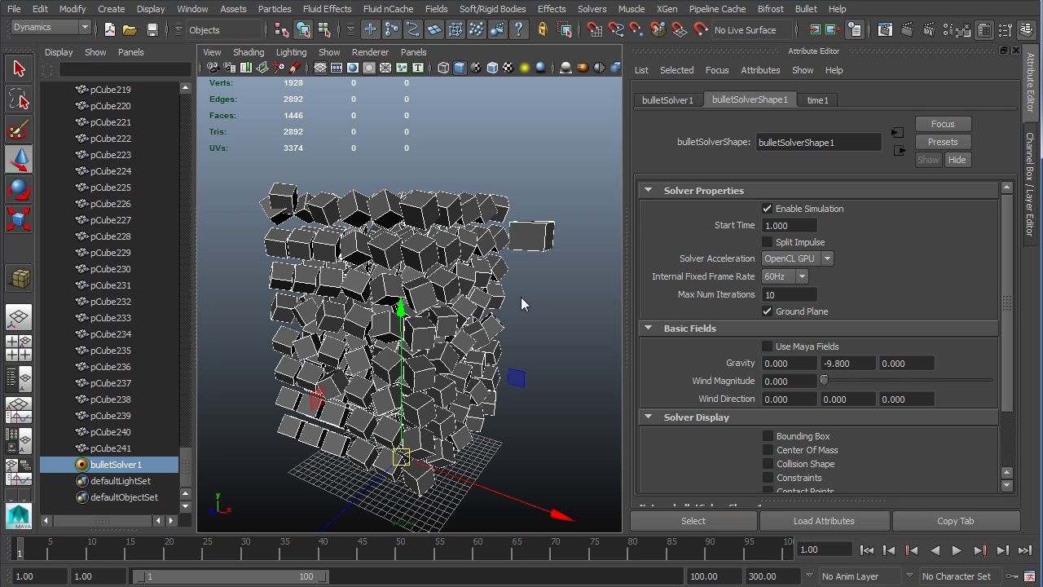
scroll(484, 332, "up", 3)
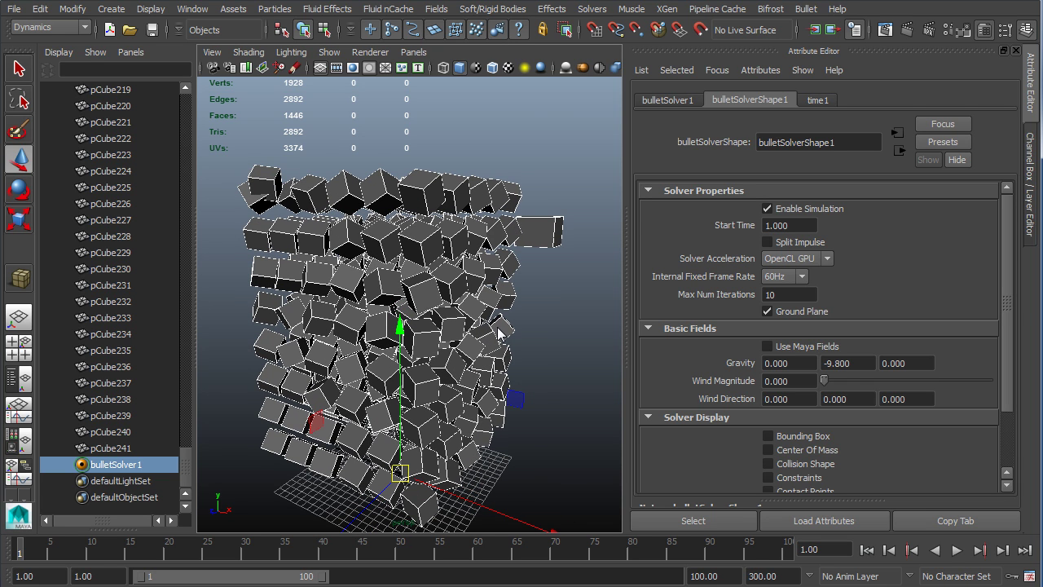
left_click_drag(468, 368, 468, 368, "alt")
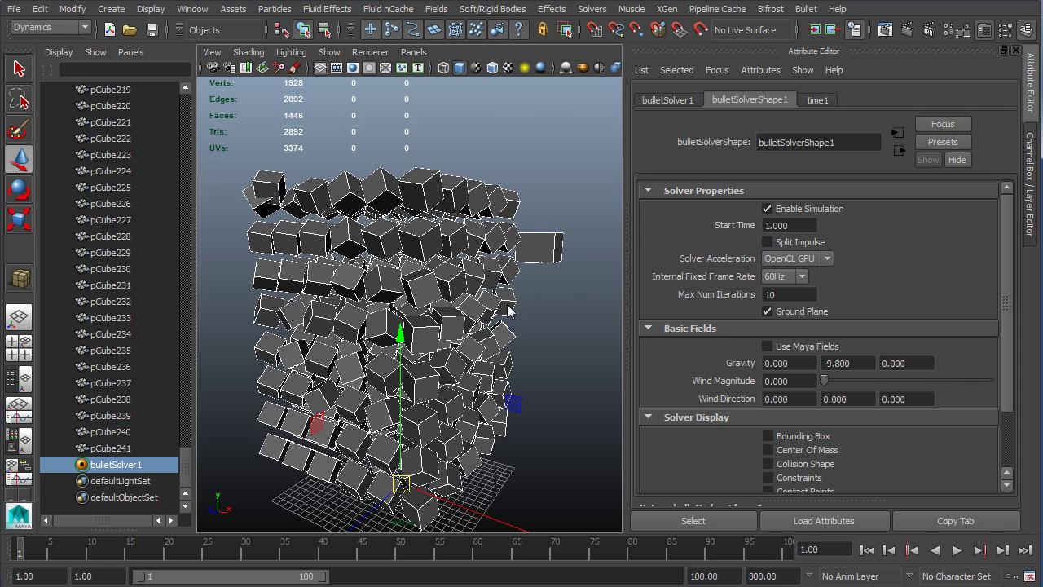
scroll(479, 298, "down", 3)
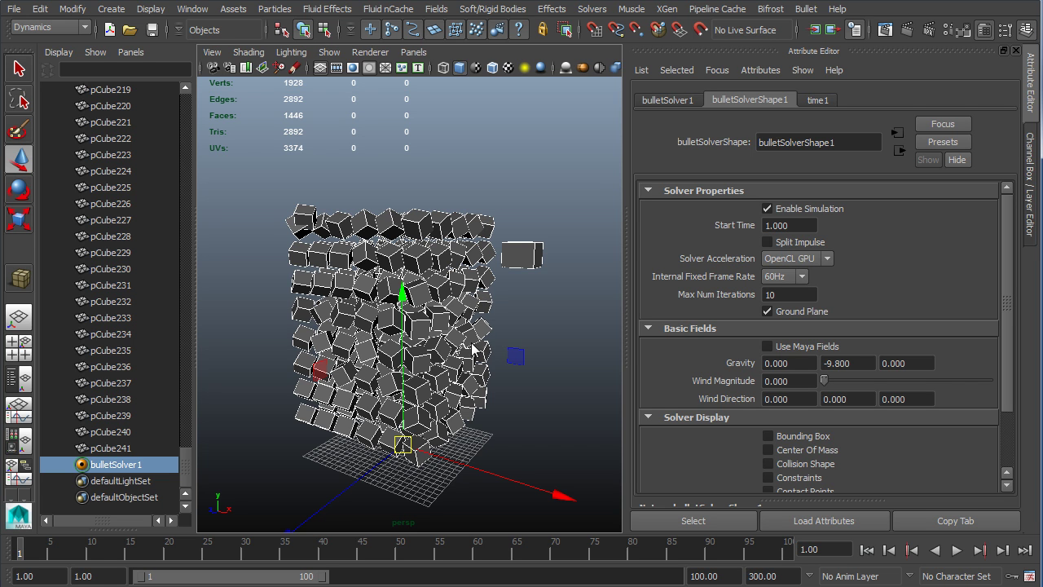
left_click_drag(487, 336, 680, 333, "alt")
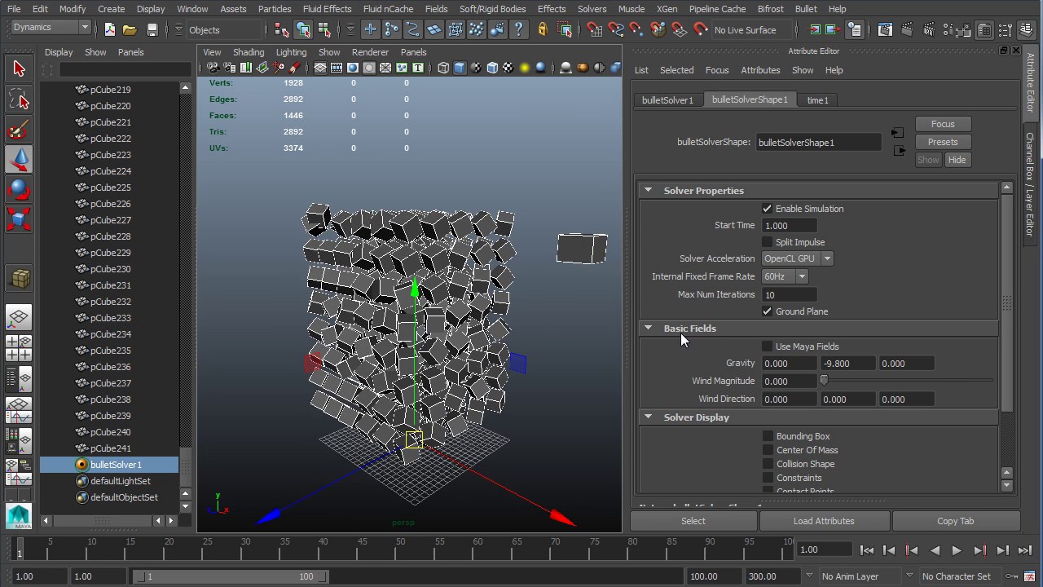
left_click(802, 276)
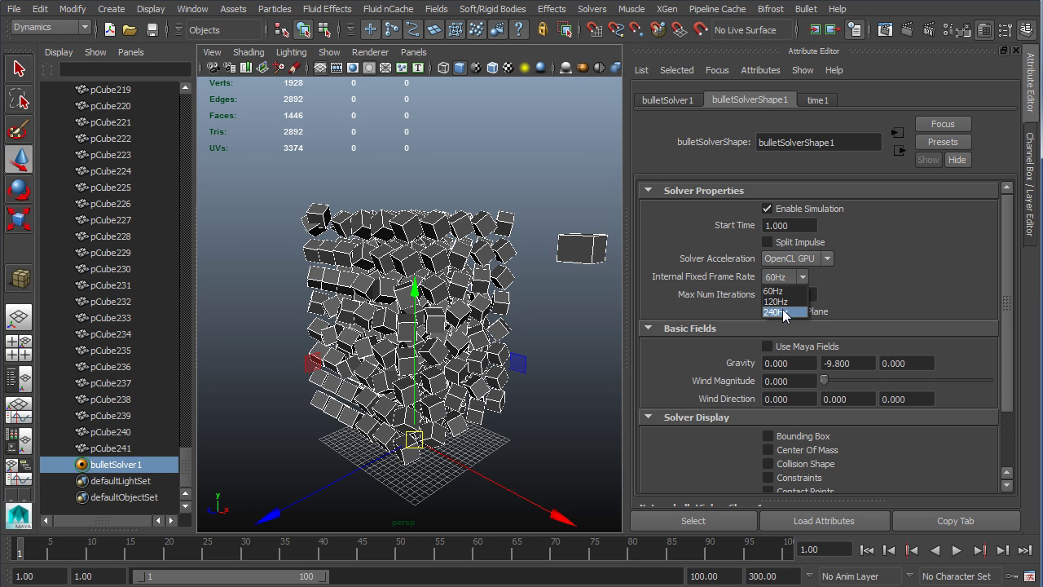
left_click(864, 280)
mouse_move(492, 308)
left_mouse_down("alt")
mouse_move(500, 321)
mouse_move(477, 304)
left_mouse_up("alt")
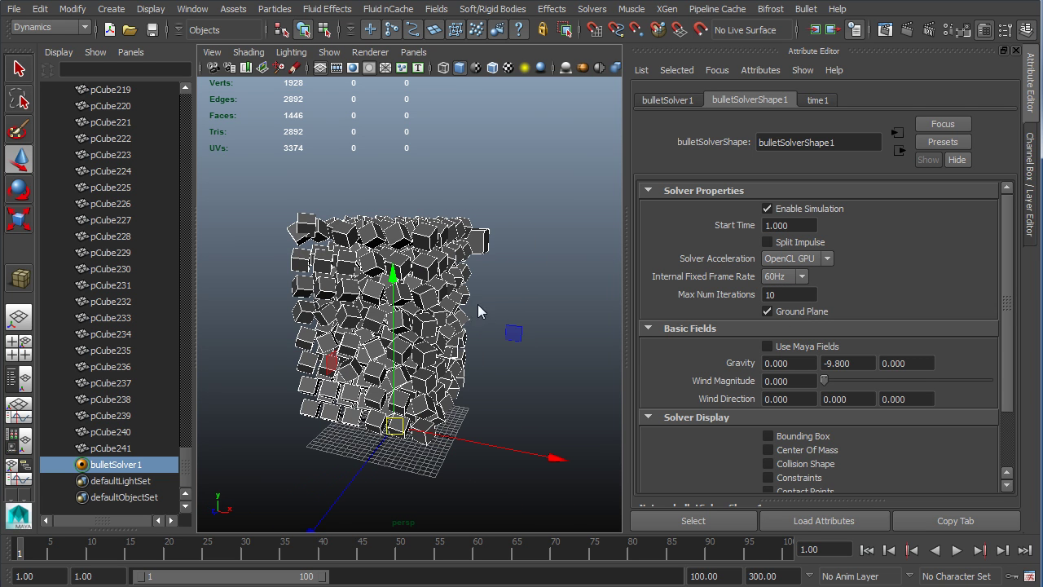
scroll(421, 313, "up", 5)
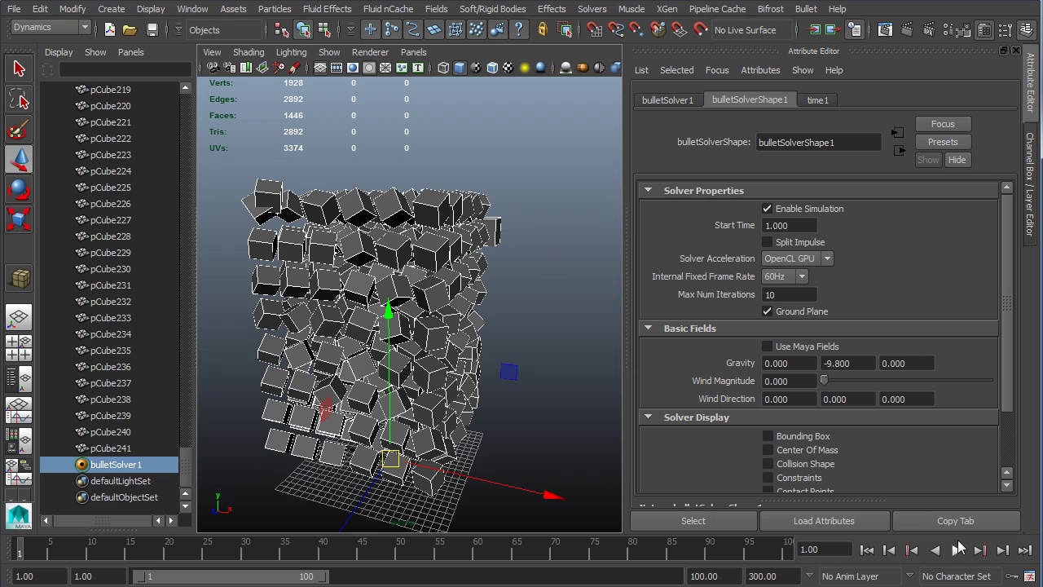
left_click(957, 550)
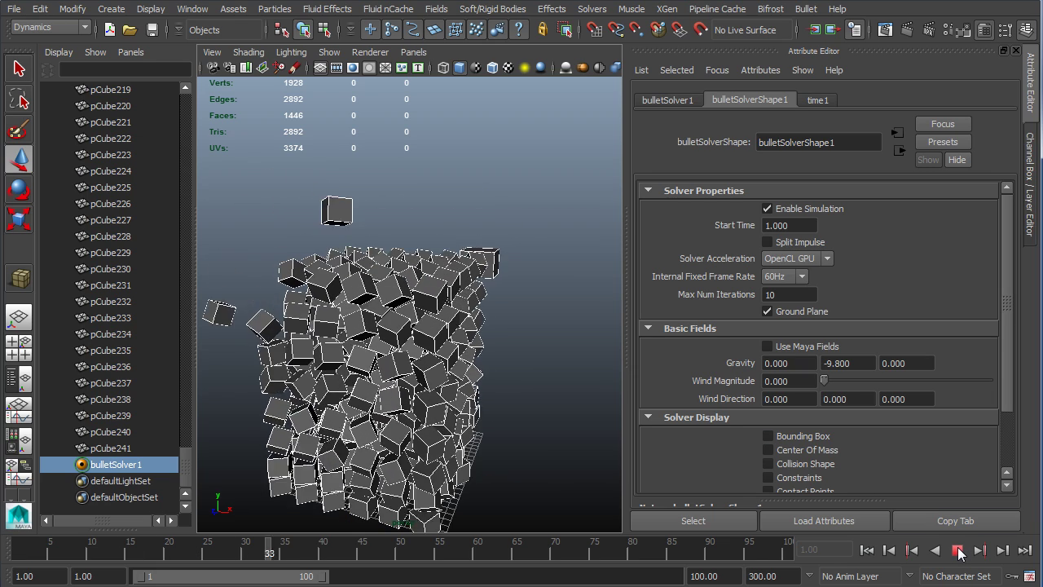
left_click(958, 554)
left_click(866, 550)
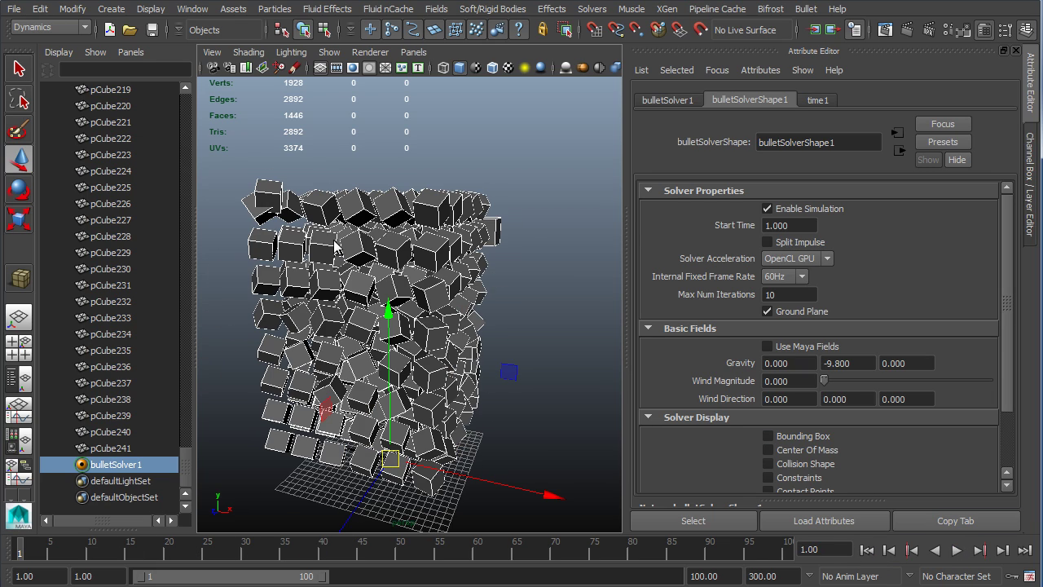
- Keep the internal frame rate at 60Hz and select cube pCube236
left_click(795, 275)
left_click(782, 281)
left_click_drag(310, 230, 382, 228, "alt")
scroll(383, 228, "up", 5)
left_click(388, 169)
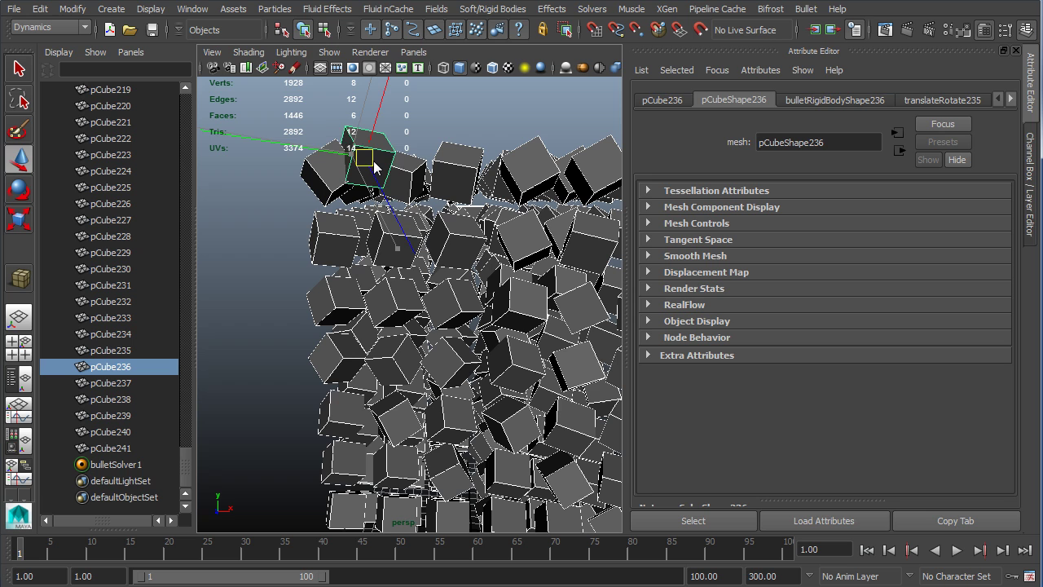
scroll(244, 342, "down", 4)
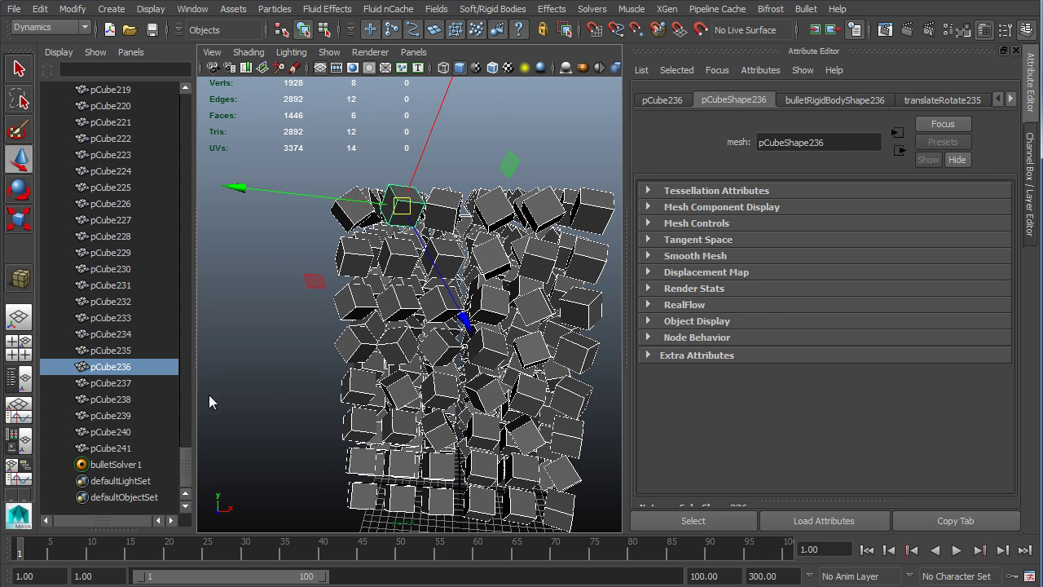
- Set bulletSolver1's Gravity Y to -980 and play the simulation
left_click(130, 468)
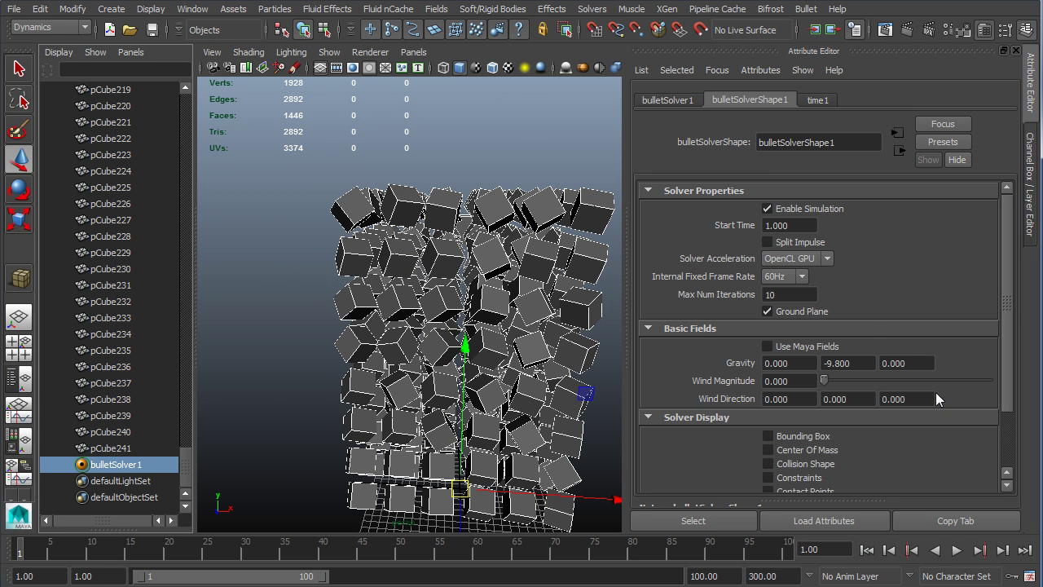
left_click(833, 372)
type("-980")
key("Return")
scroll(437, 349, "down", 3)
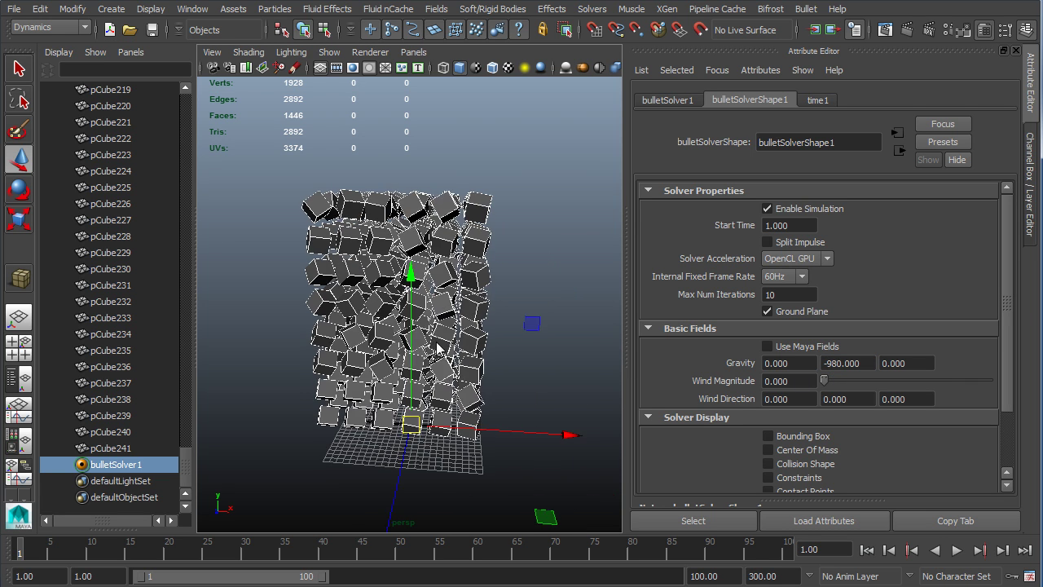
key("alt+v")
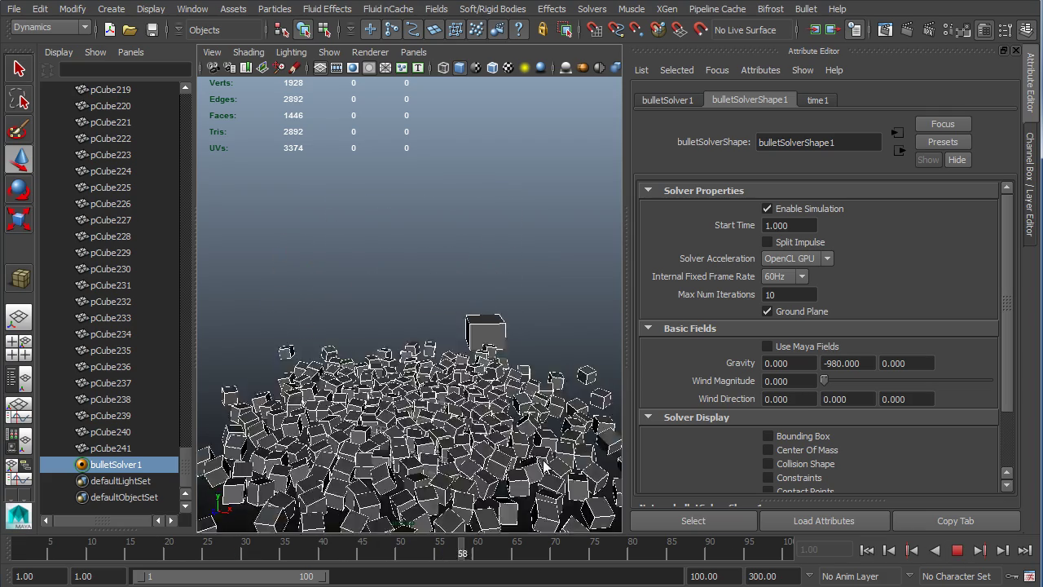
- Rewind, set Internal Fixed Frame Rate to 120Hz, and play to frame 40
key("alt+v")
key("shift+alt+v")
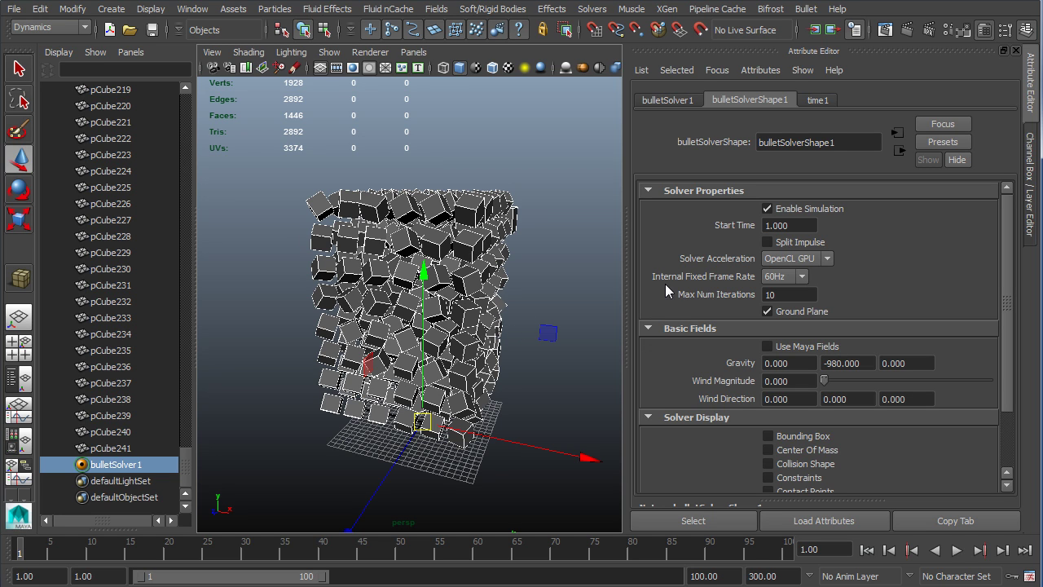
left_click(801, 277)
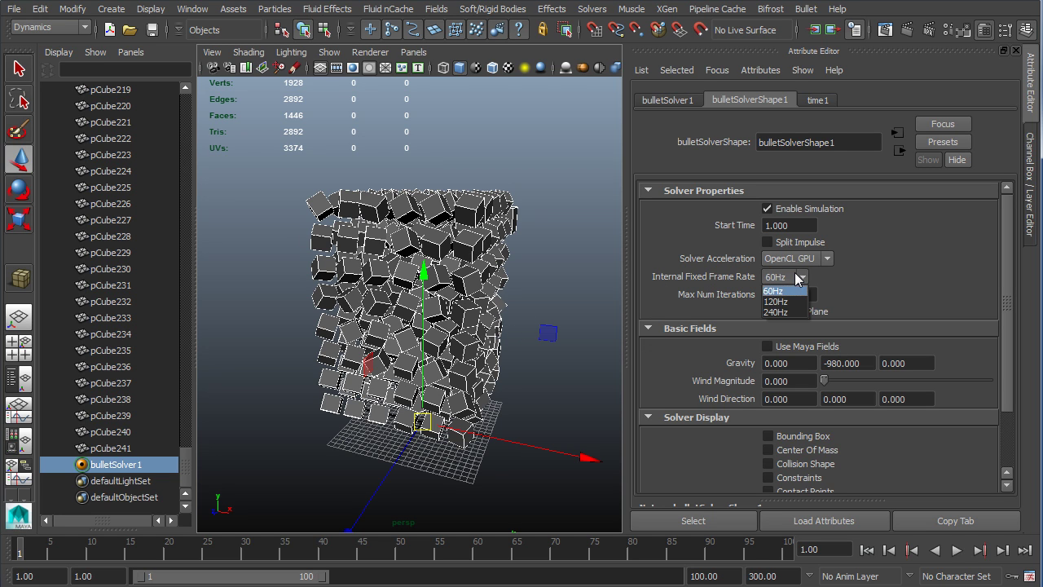
left_click(782, 307)
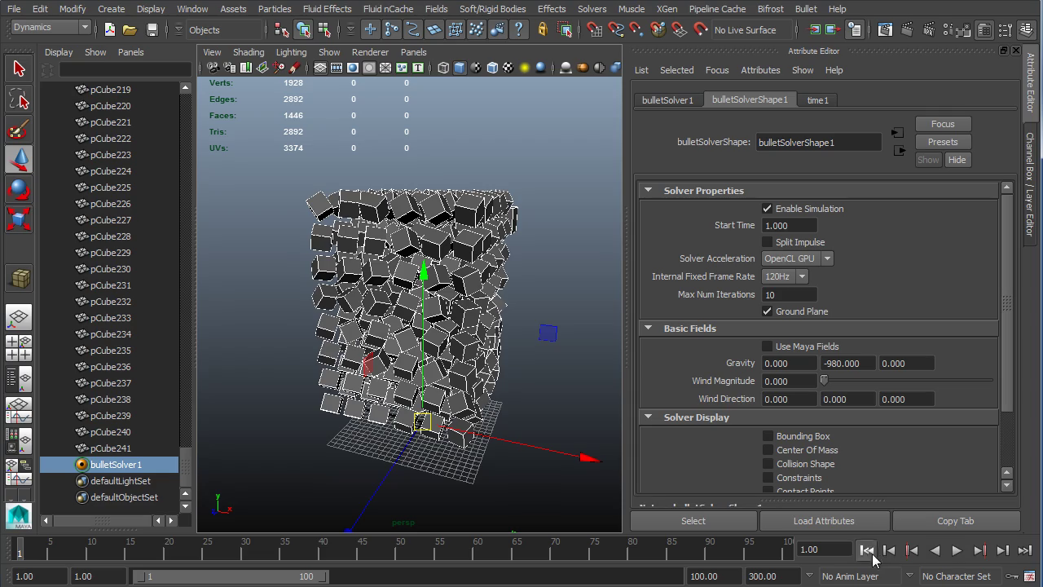
left_click(957, 550)
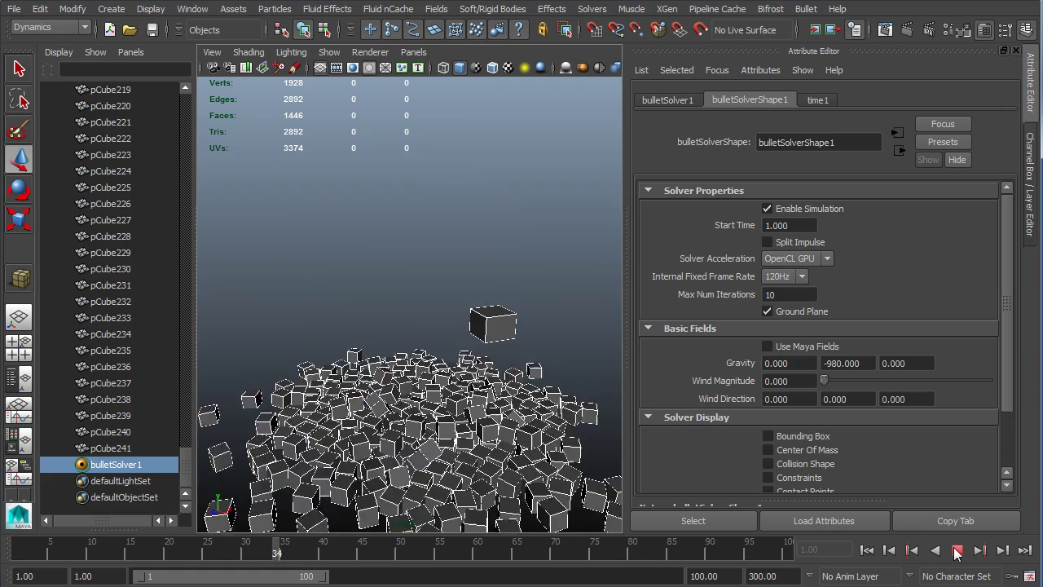
key("Escape")
- Switch Internal Fixed Frame Rate to 240Hz and replay from frame 1 to 31
left_click(794, 277)
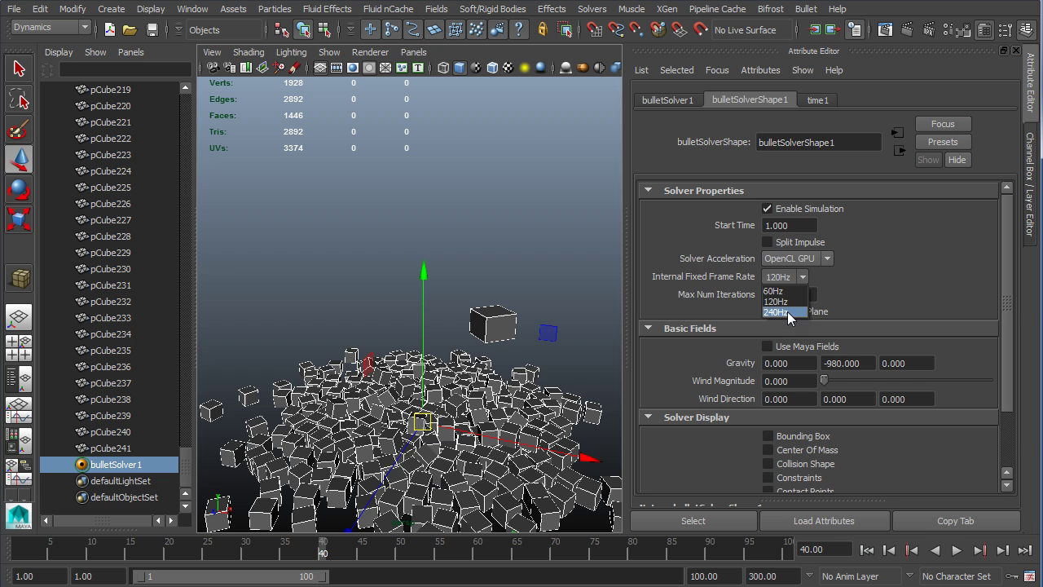
left_click(787, 311)
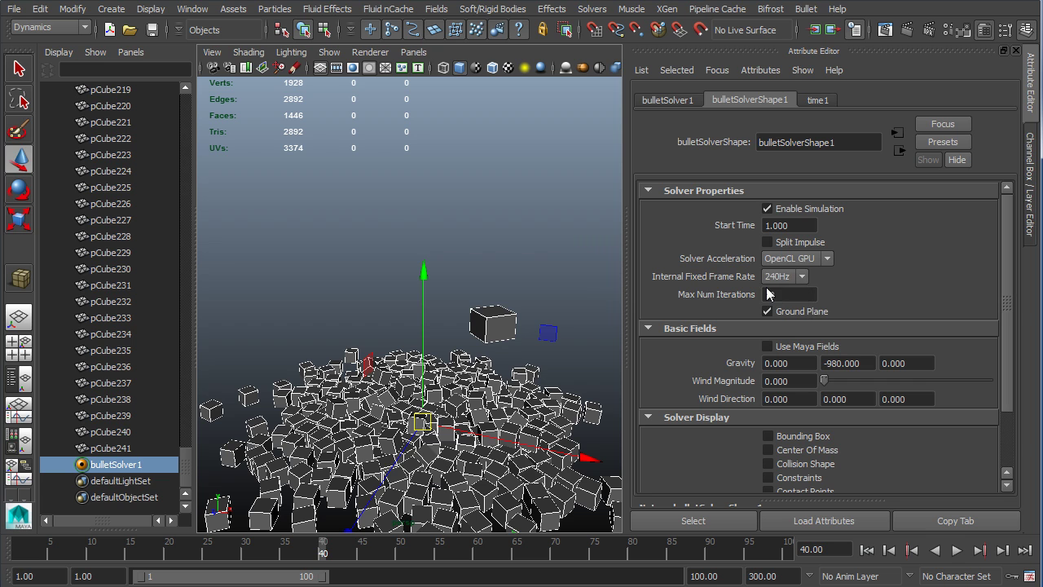
left_click(866, 550)
key("alt+v")
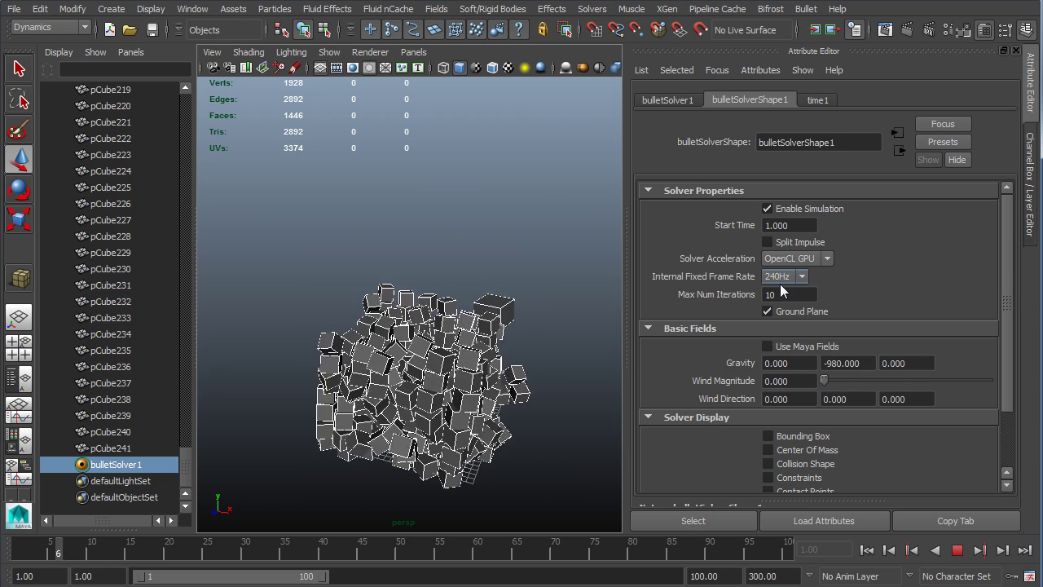
key("Escape")
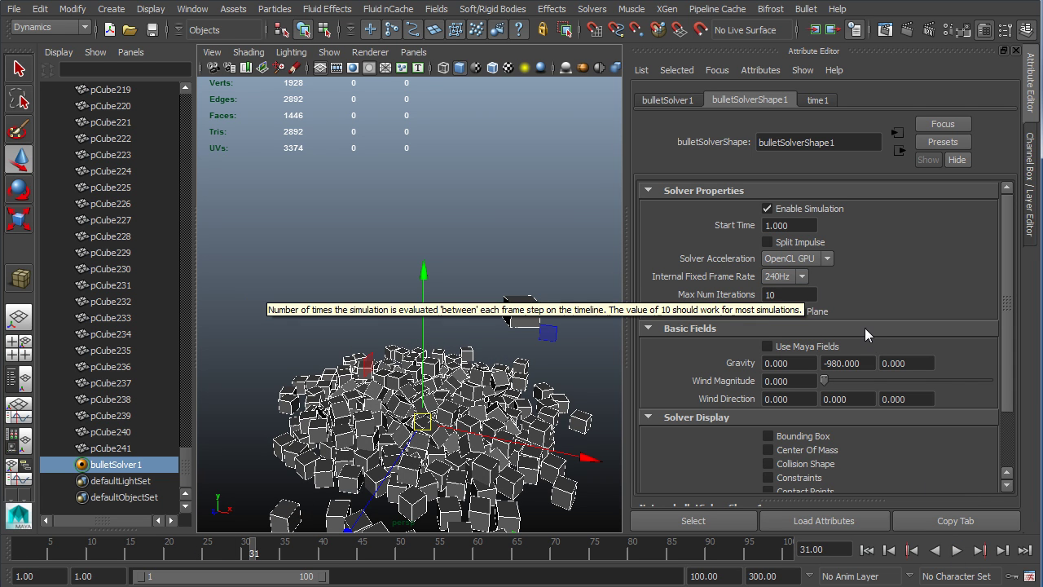
left_click(786, 294)
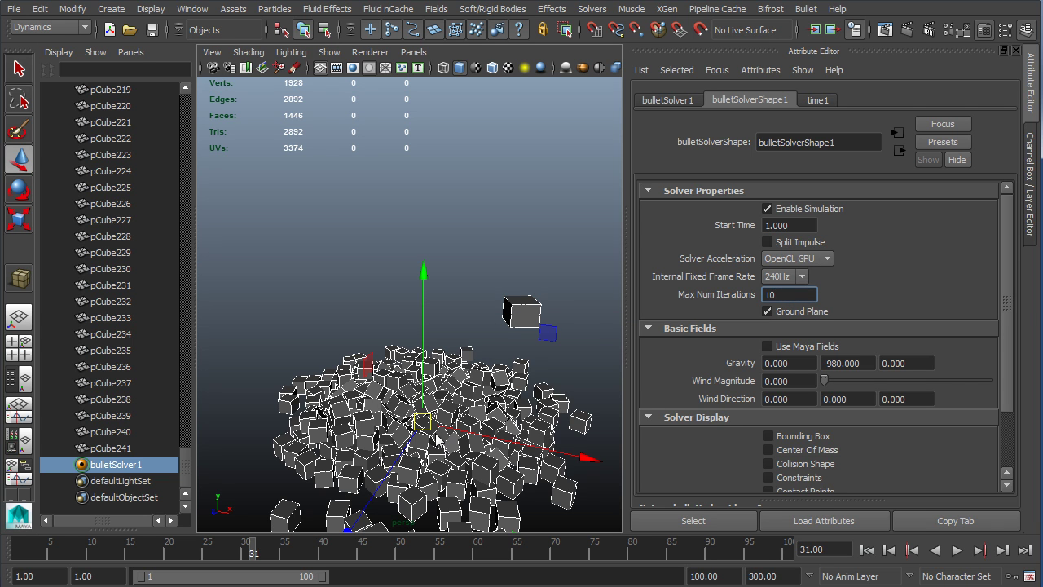
left_click_drag(432, 388, 403, 364, "alt")
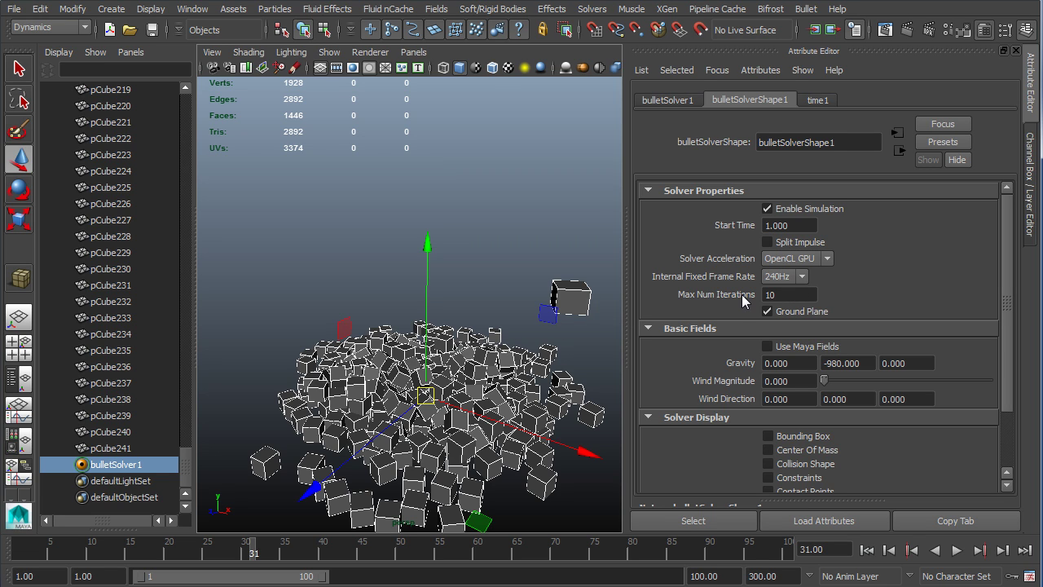
mouse_move(743, 302)
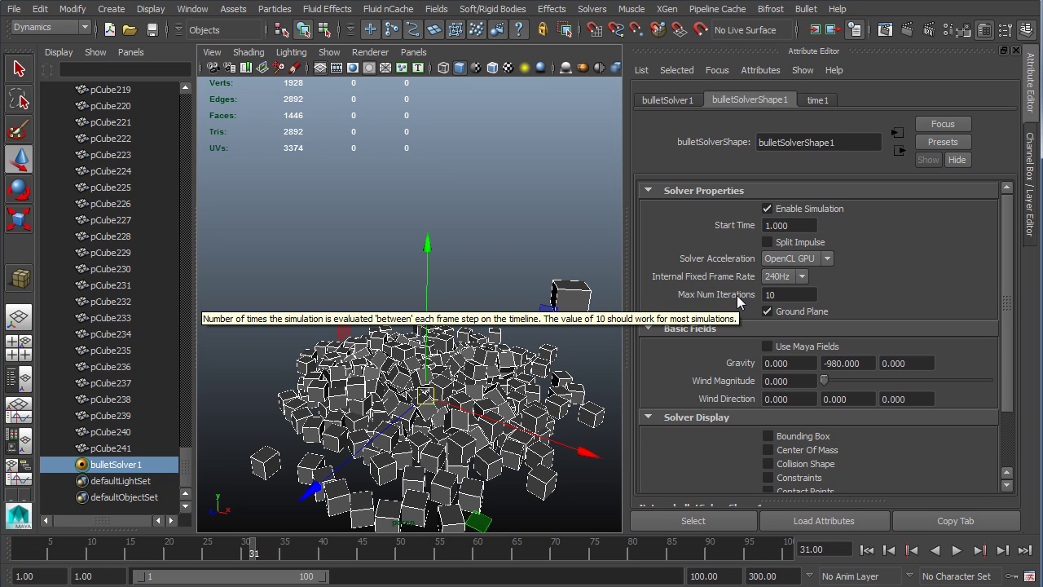
left_click(786, 297)
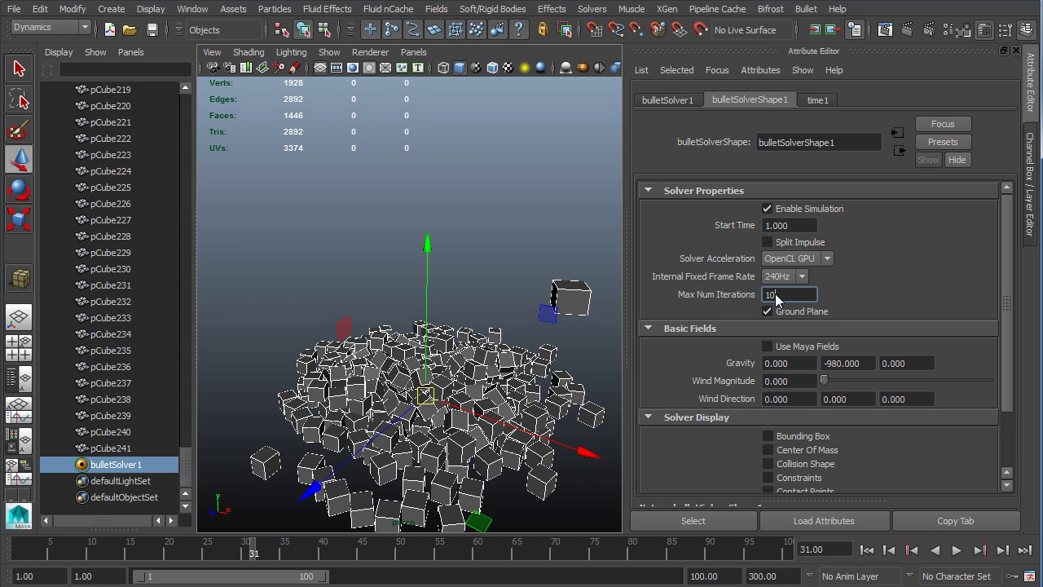
middle_click_drag(442, 341, 417, 302, "alt")
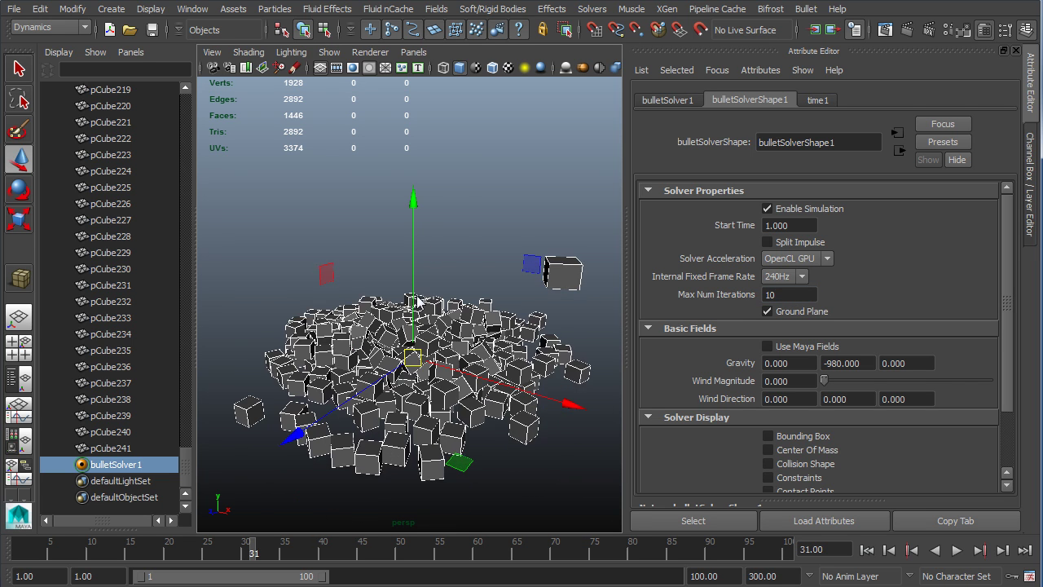
scroll(413, 301, "up", 2)
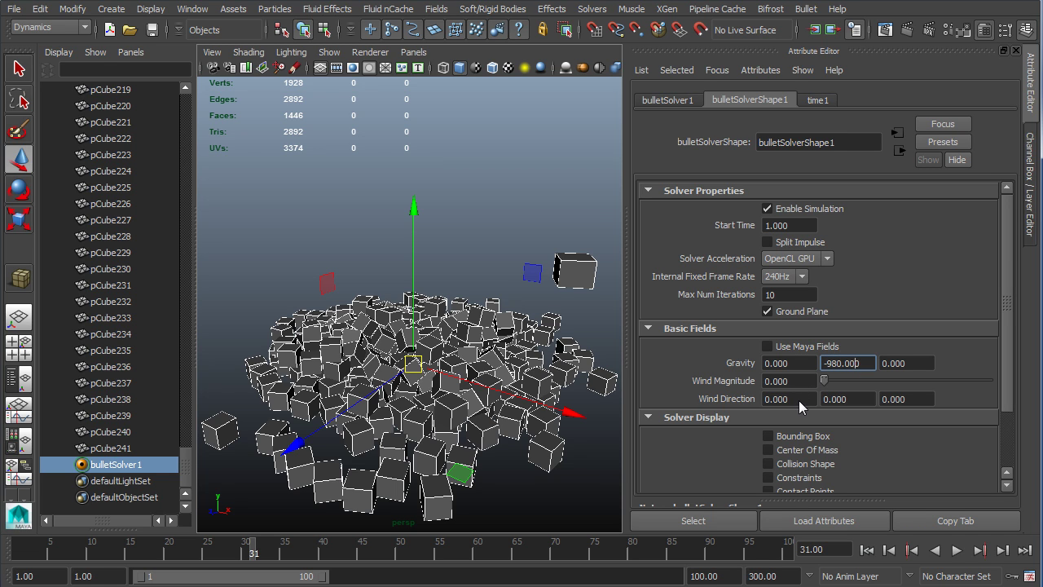
left_click(806, 9)
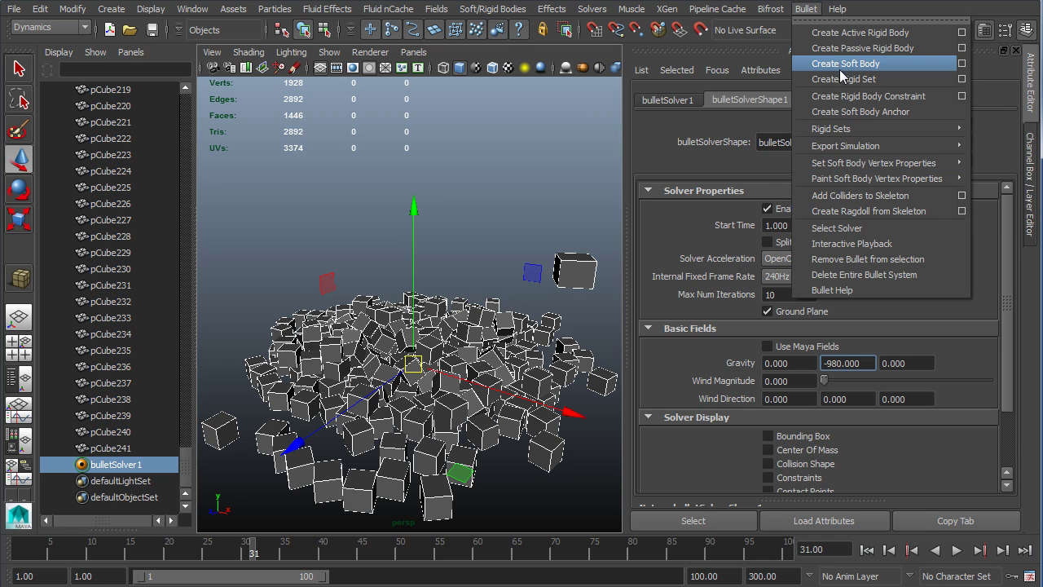
left_click(844, 62)
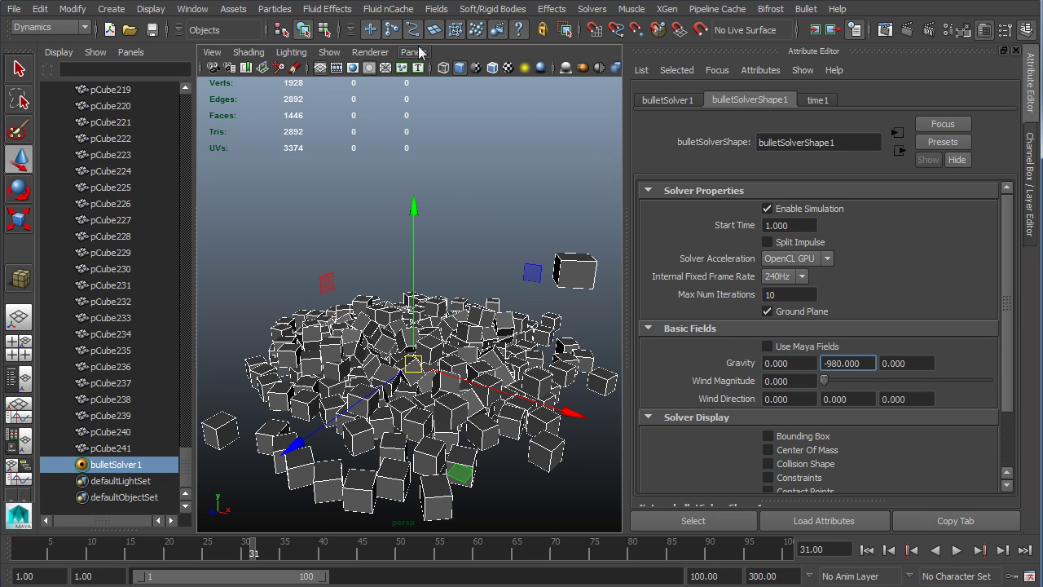
left_click(437, 9)
left_click(453, 8)
left_click(792, 347)
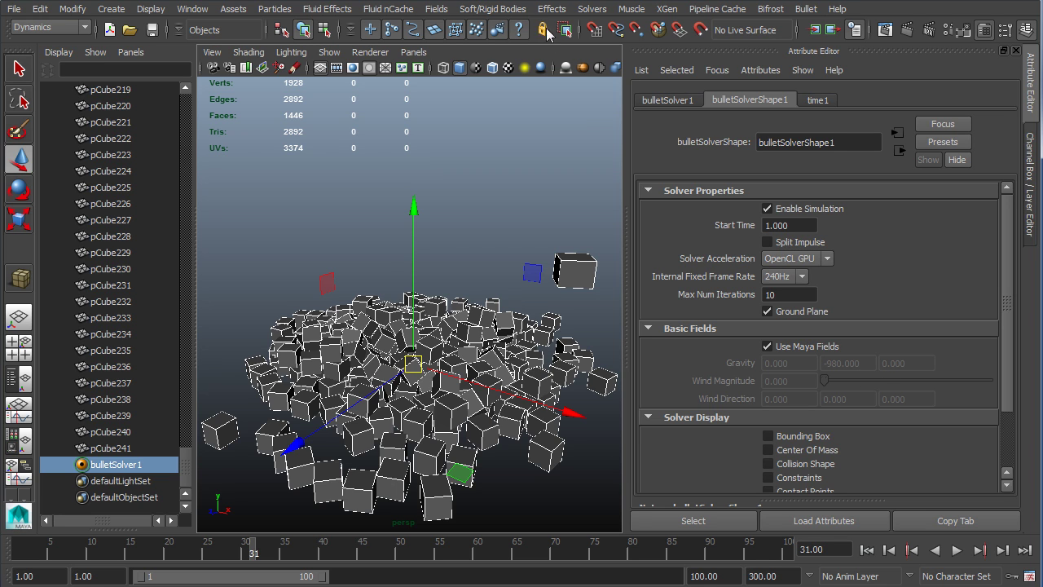
left_click(437, 9)
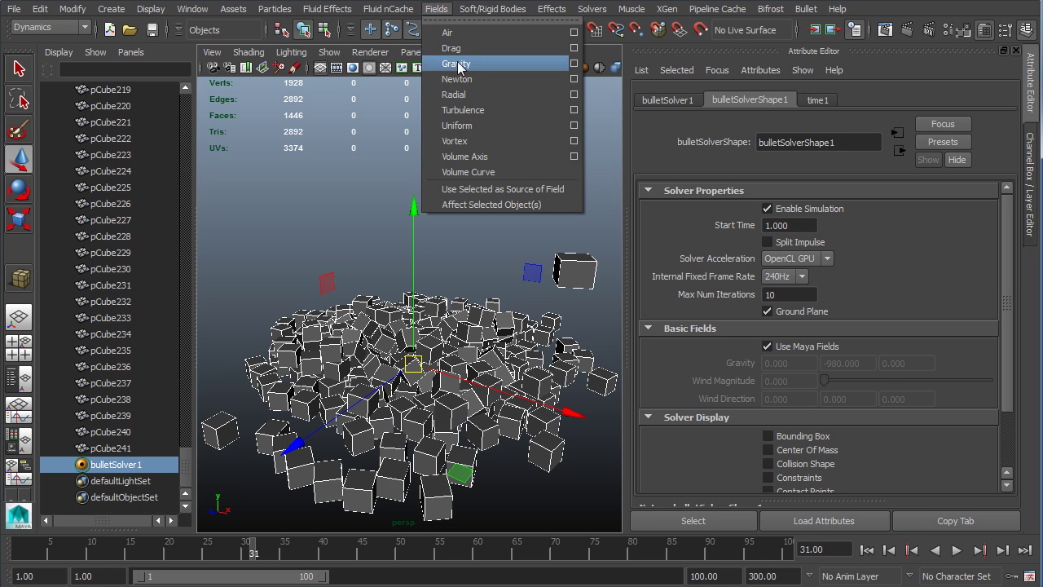
left_click(772, 345)
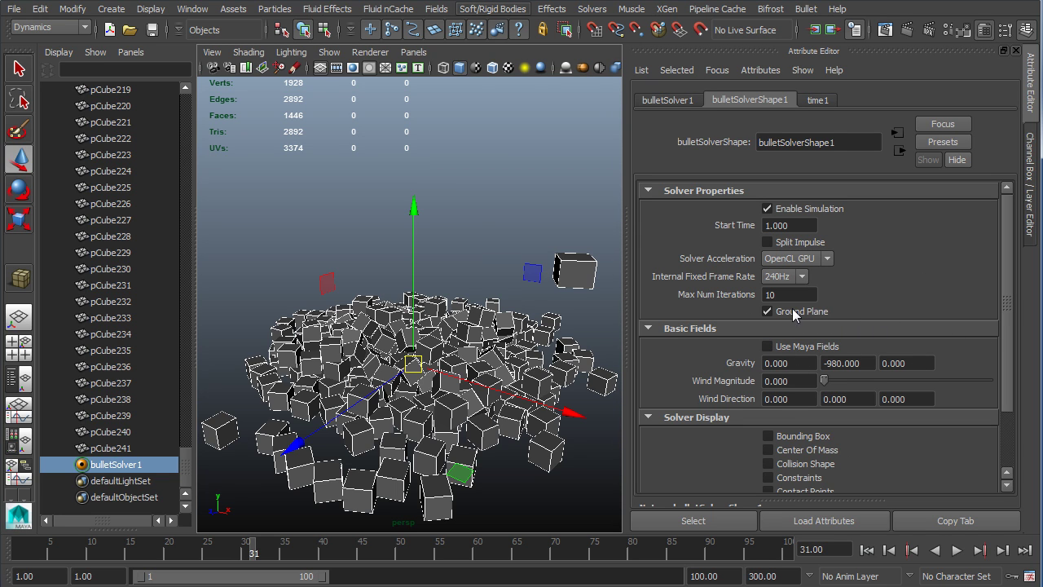
- Rewind to frame 1 and inspect the lone cube's rigid body attributes
left_click(867, 550)
scroll(453, 289, "down", 3)
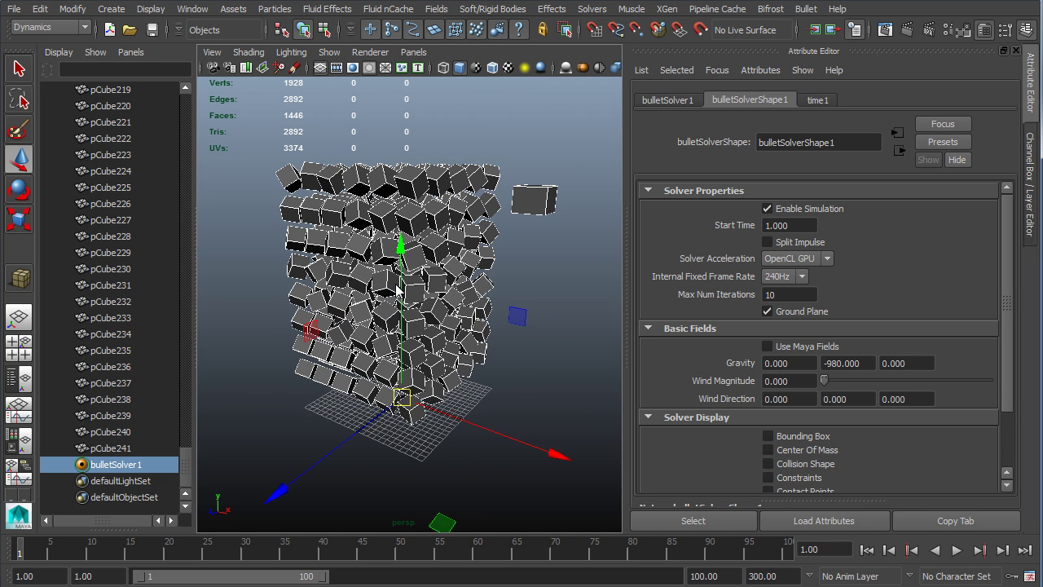
scroll(522, 224, "up", 2)
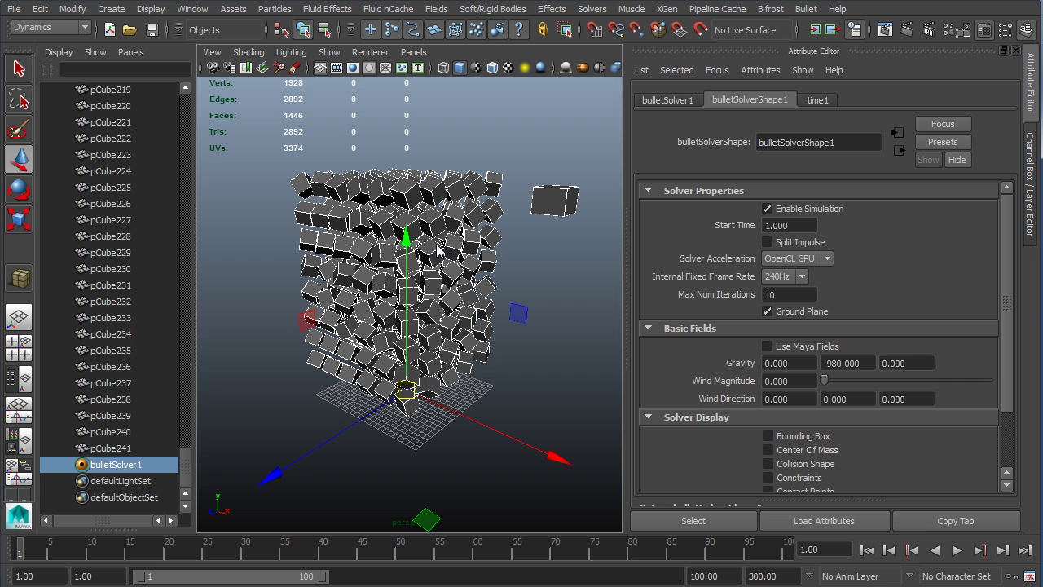
left_click_drag(517, 314, 512, 325, "alt")
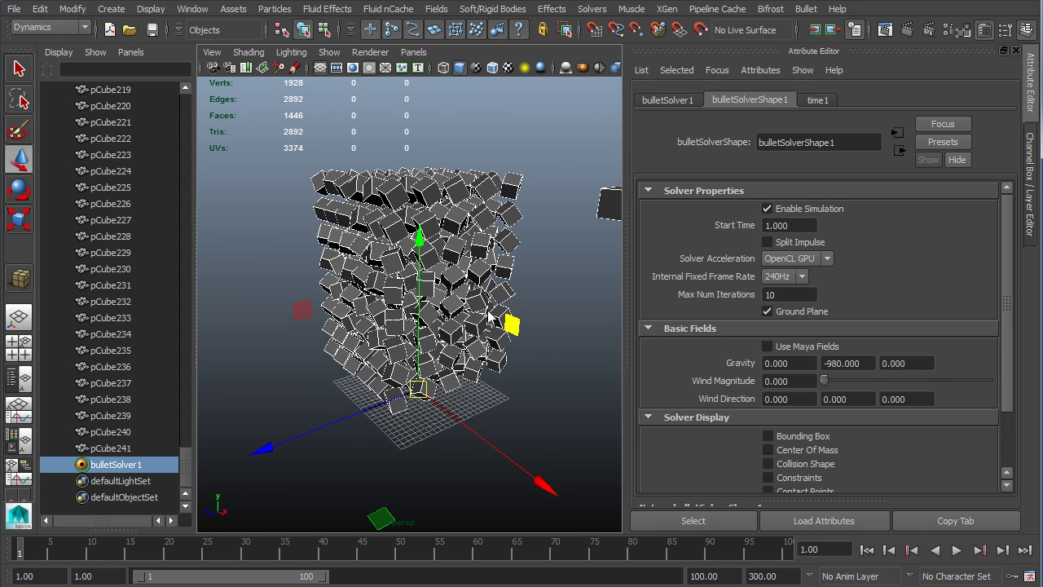
left_click_drag(499, 266, 585, 242, "alt")
left_click(585, 242)
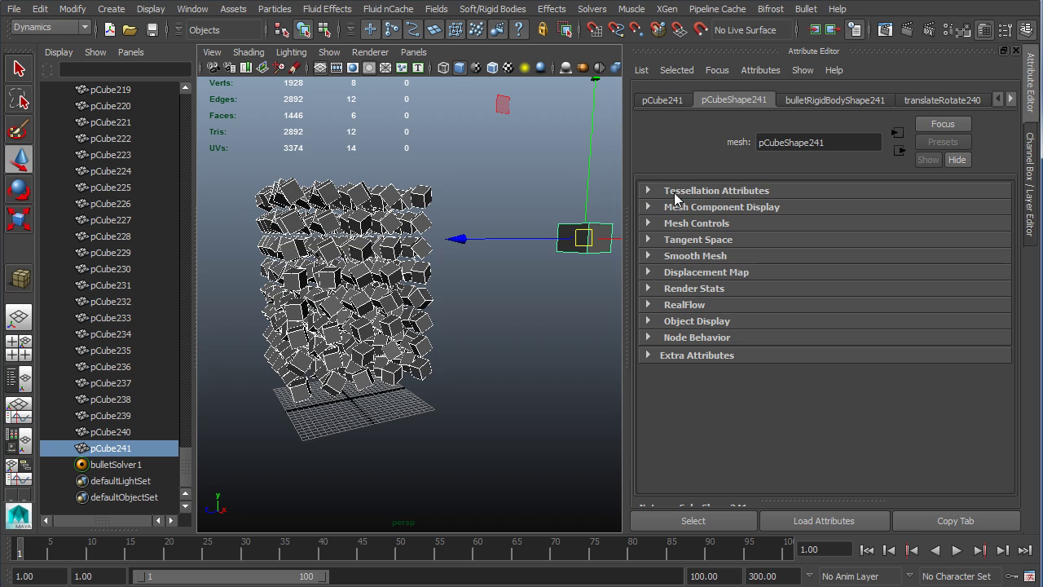
left_click(831, 100)
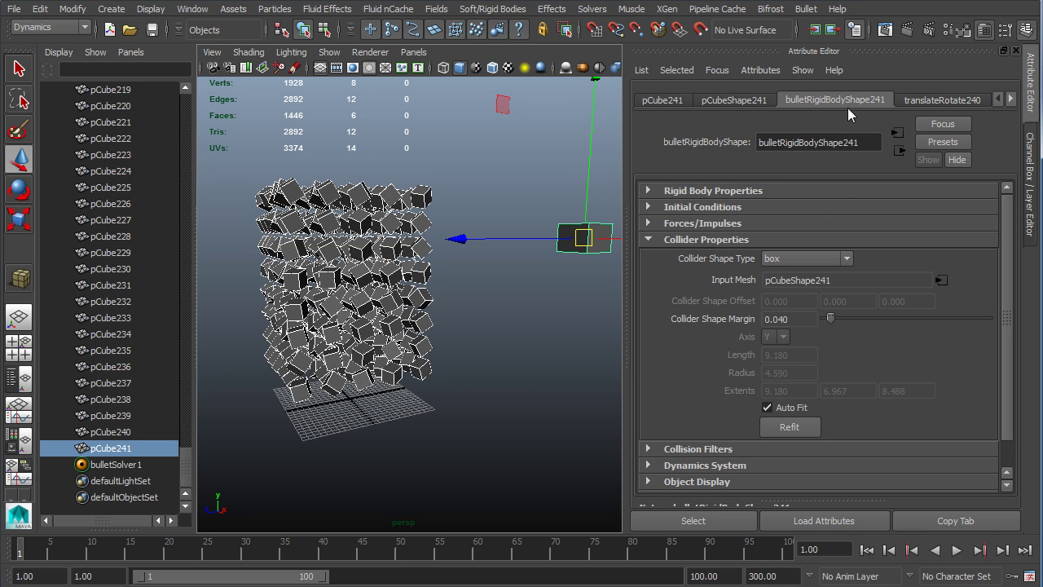
left_click(725, 241)
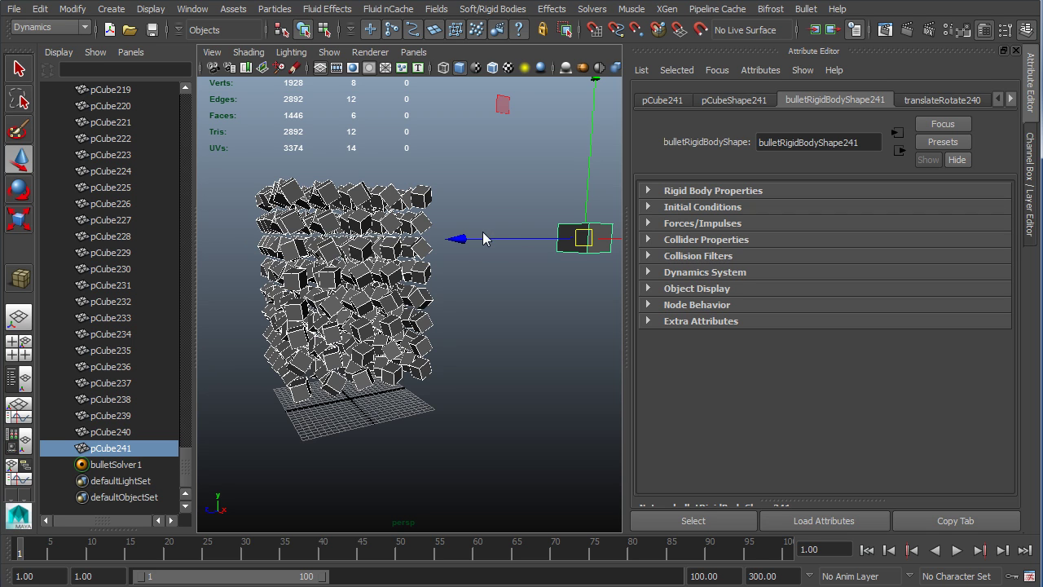
- Set bulletSolver1's Internal Fixed Frame Rate to 60Hz, test-play, and rewind
left_click(130, 464)
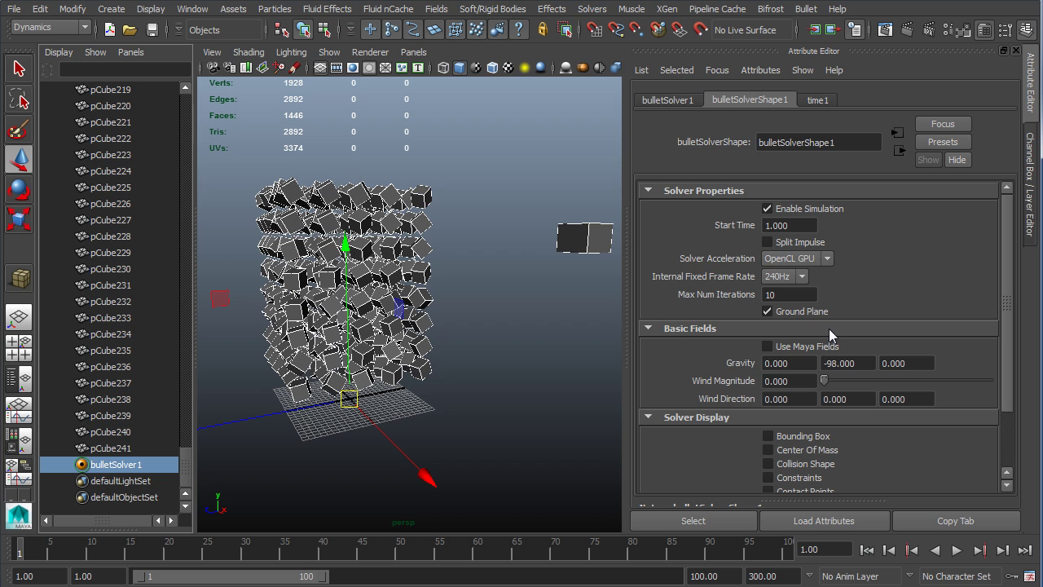
left_click(782, 276)
left_click(778, 286)
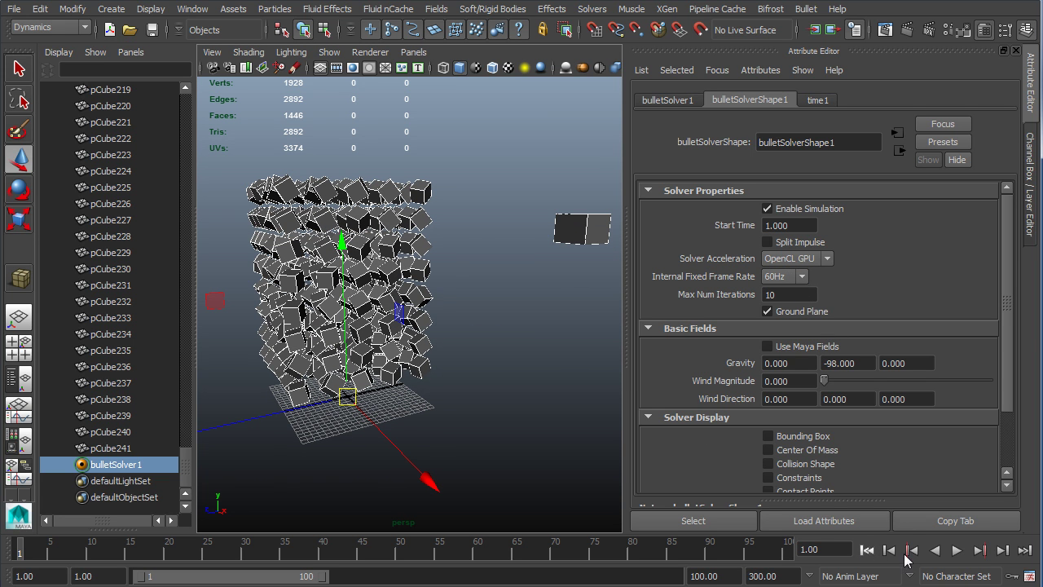
left_click(956, 550)
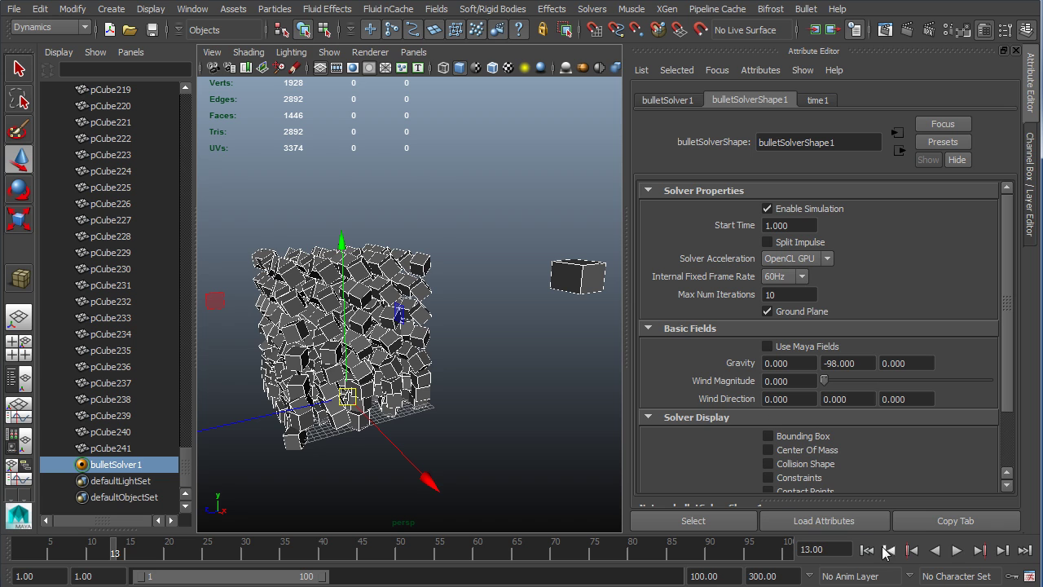
left_click(886, 550)
- Review pCube241's mass, friction and restitution, then expand its Initial Conditions
left_click(580, 228)
left_click(835, 100)
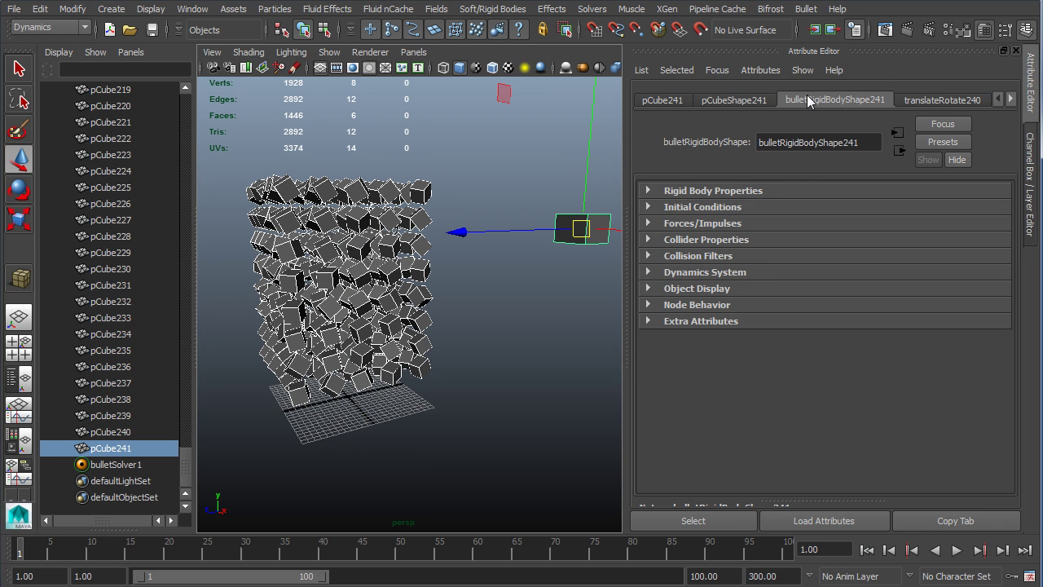
left_click(728, 190)
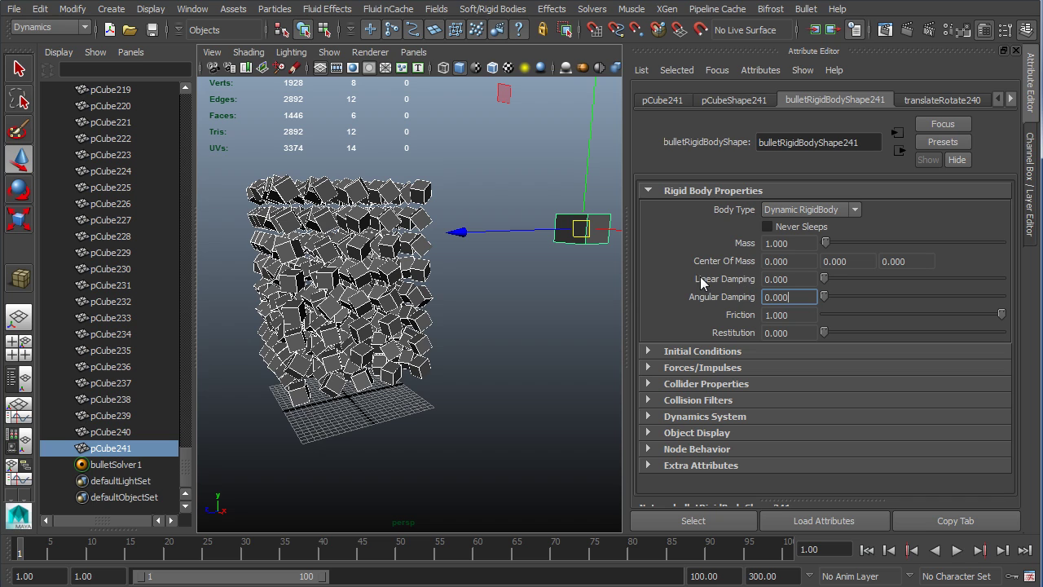
left_click(802, 319)
left_click(803, 333)
left_click(702, 191)
left_click(694, 207)
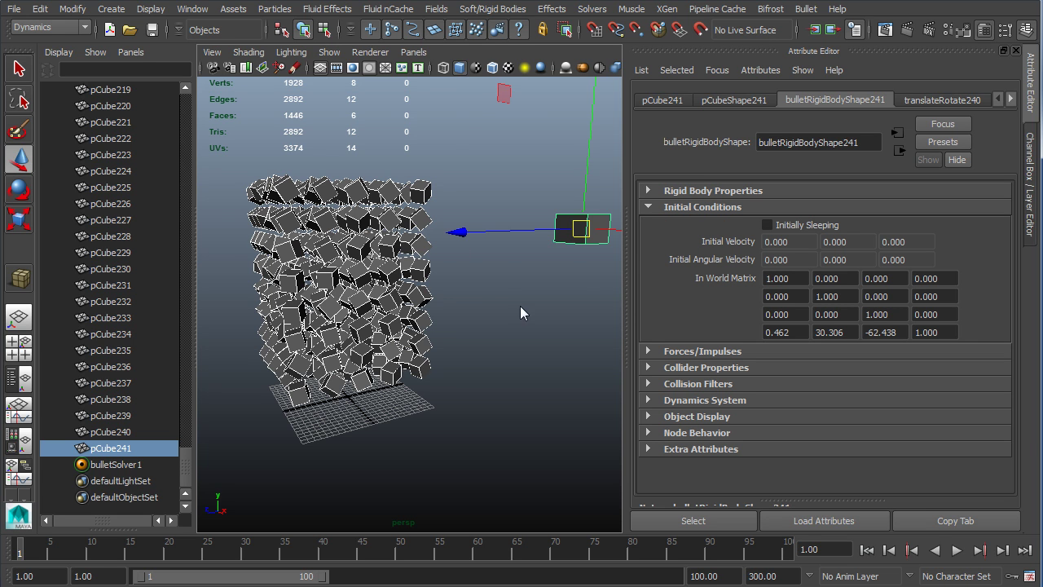
- Set pCube241's Initial Velocity Z to 50, test-play, and rewind to frame 1
left_click_drag(521, 307, 572, 285, "alt")
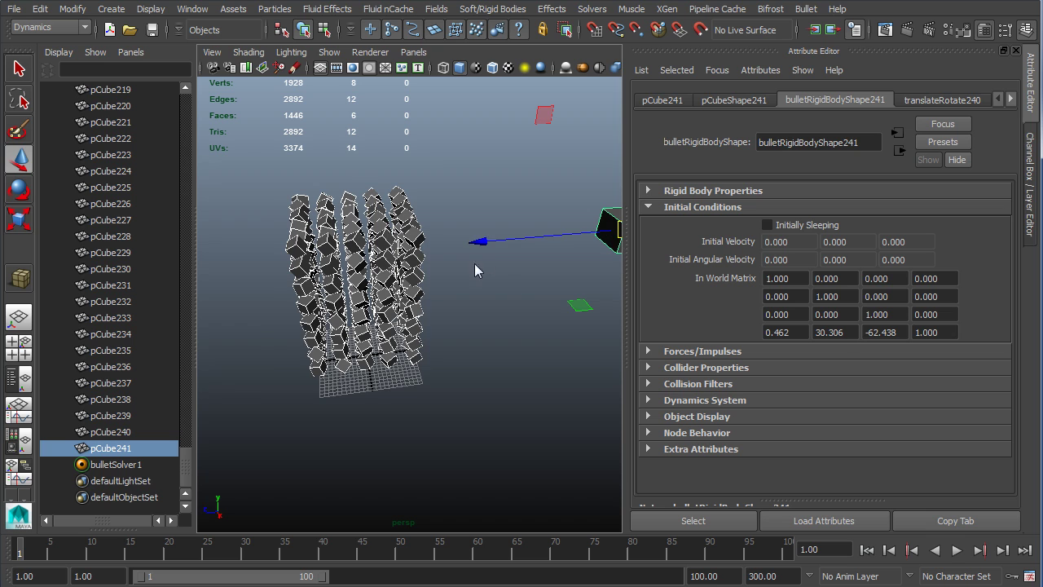
left_click_drag(474, 263, 532, 289, "alt")
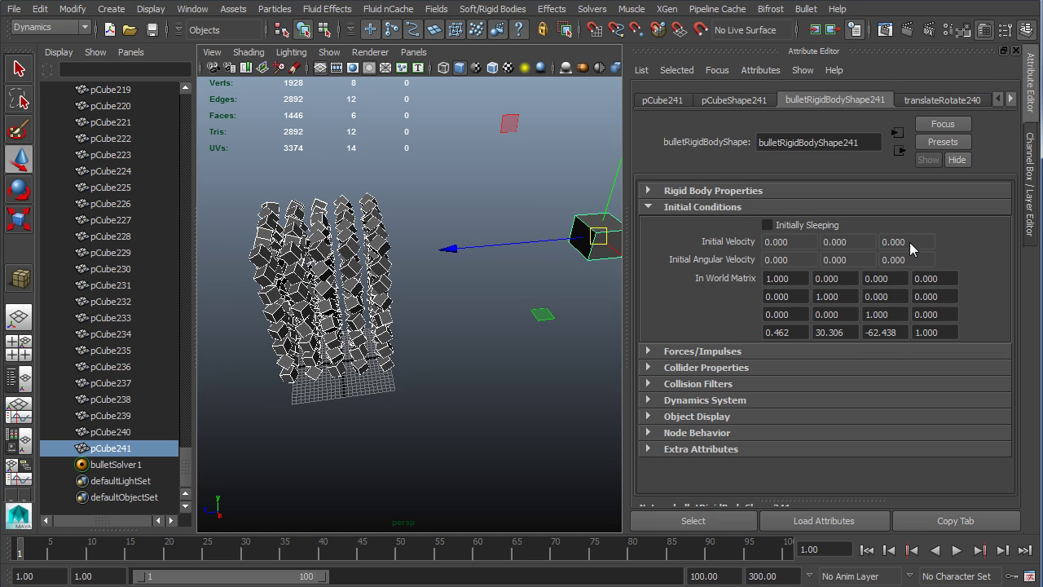
type("50")
key("Return")
left_click(957, 554)
left_click(957, 554)
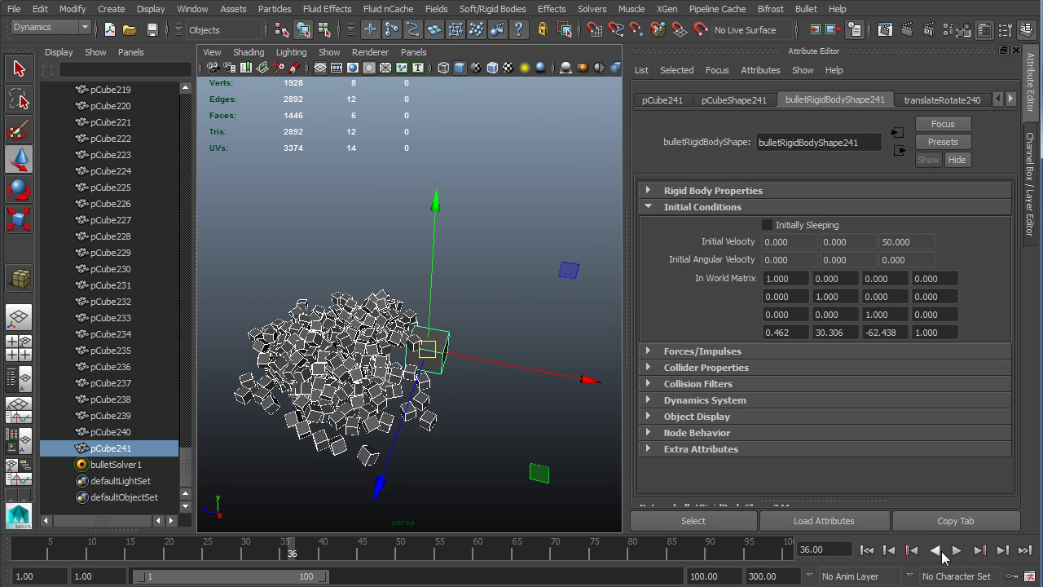
left_click(867, 550)
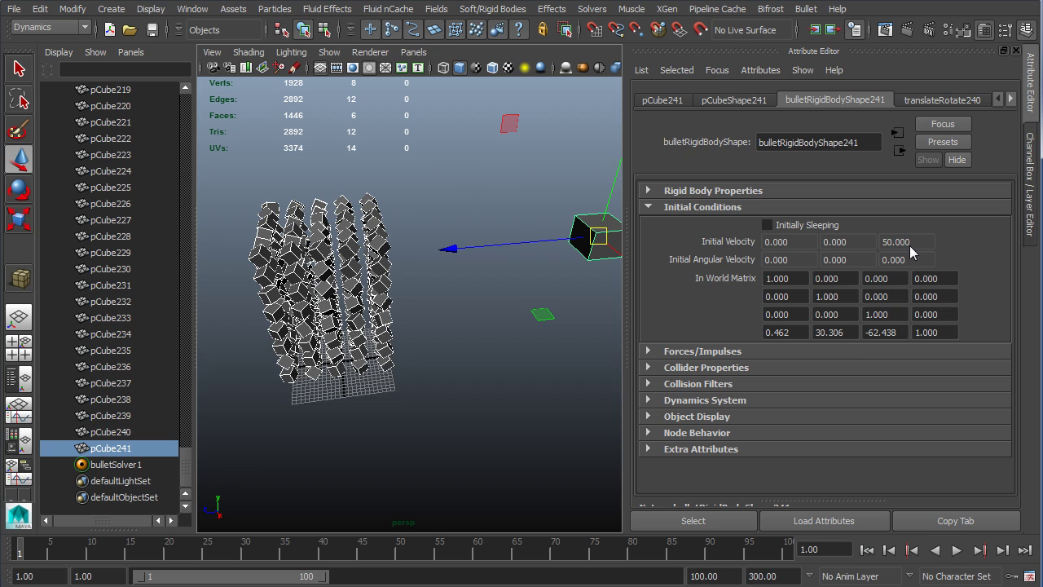
- Raise Initial Velocity Z to 150, replay the launch, and rewind to frame 1
double_click(909, 246)
type("150")
key("Return")
left_click(957, 550)
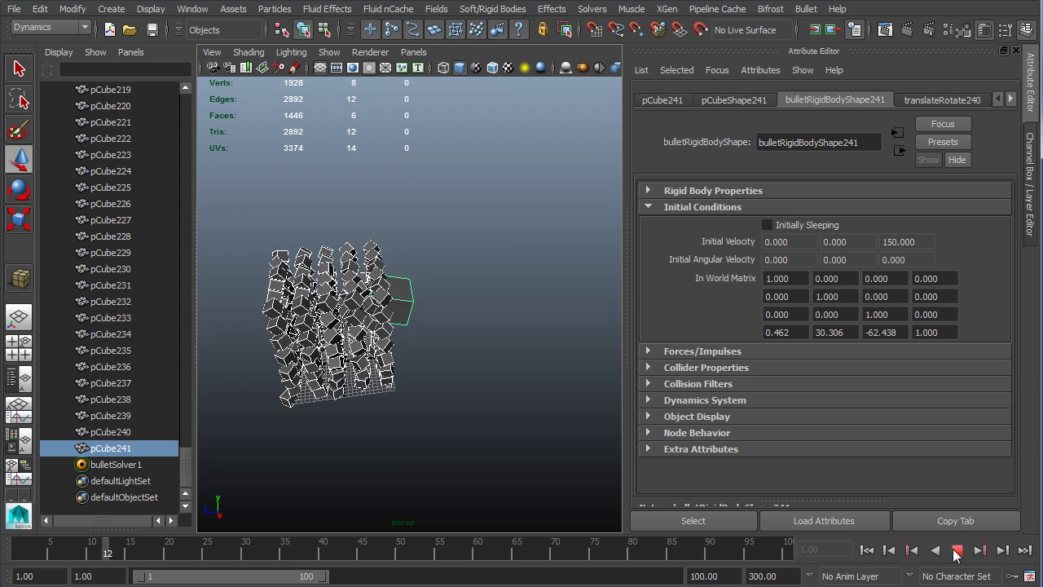
left_click(956, 552)
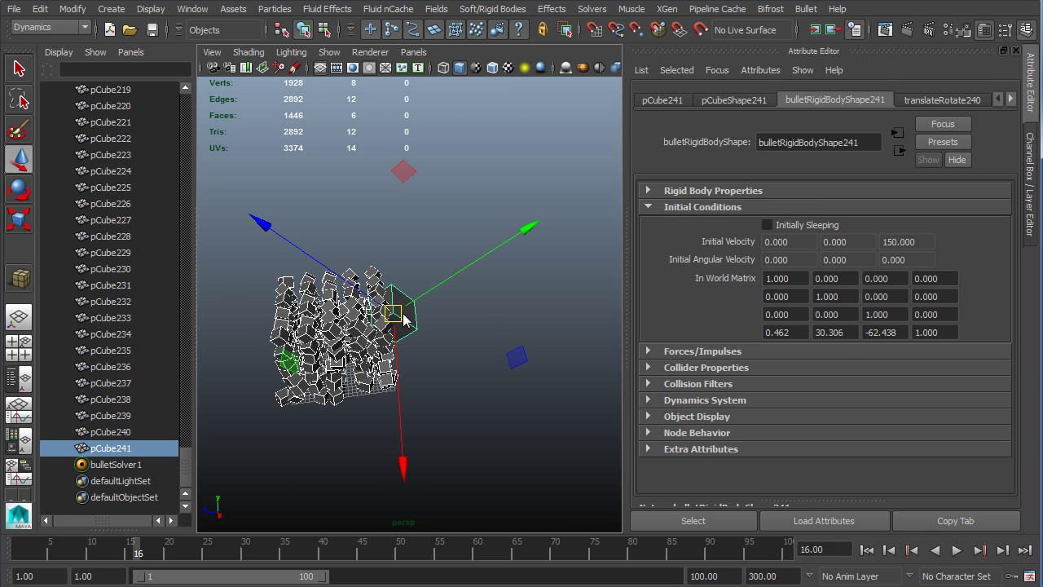
left_click(864, 551)
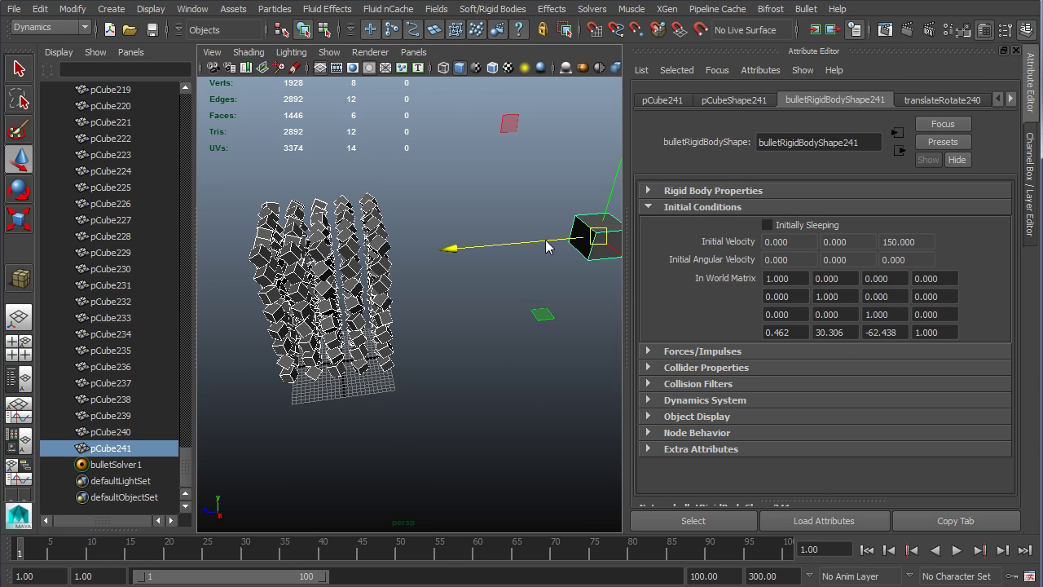
- Set pCube241's Mass to 10, test-play the smash, and rewind to frame 1
left_click(710, 192)
left_click(796, 244)
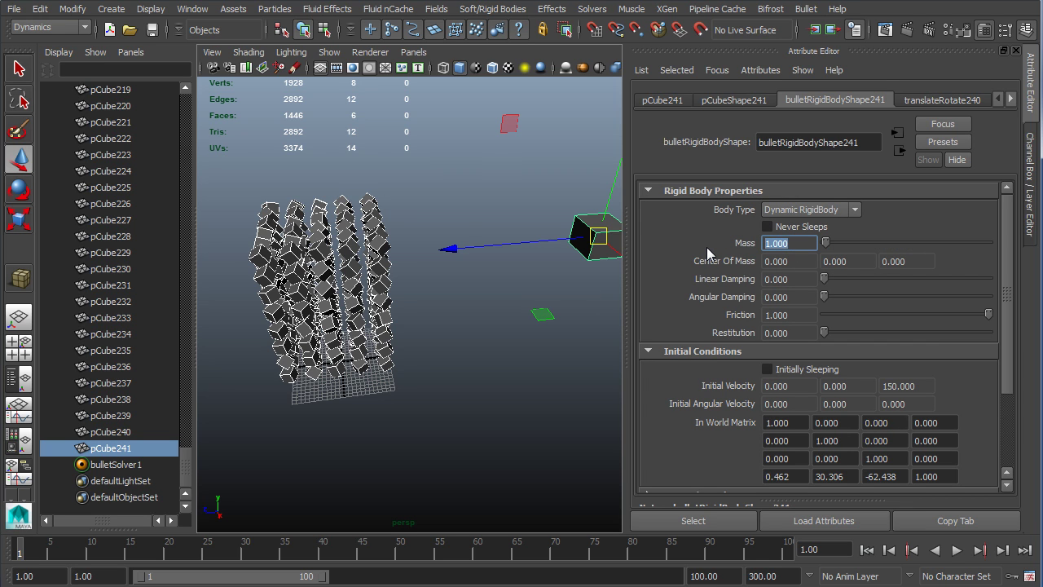
type("10")
key("Return")
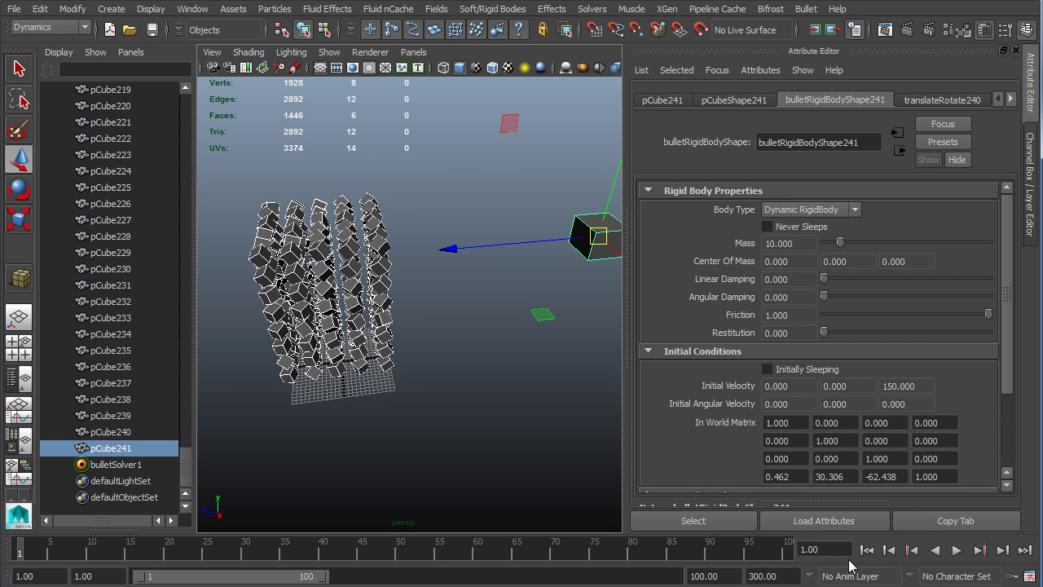
left_click(957, 551)
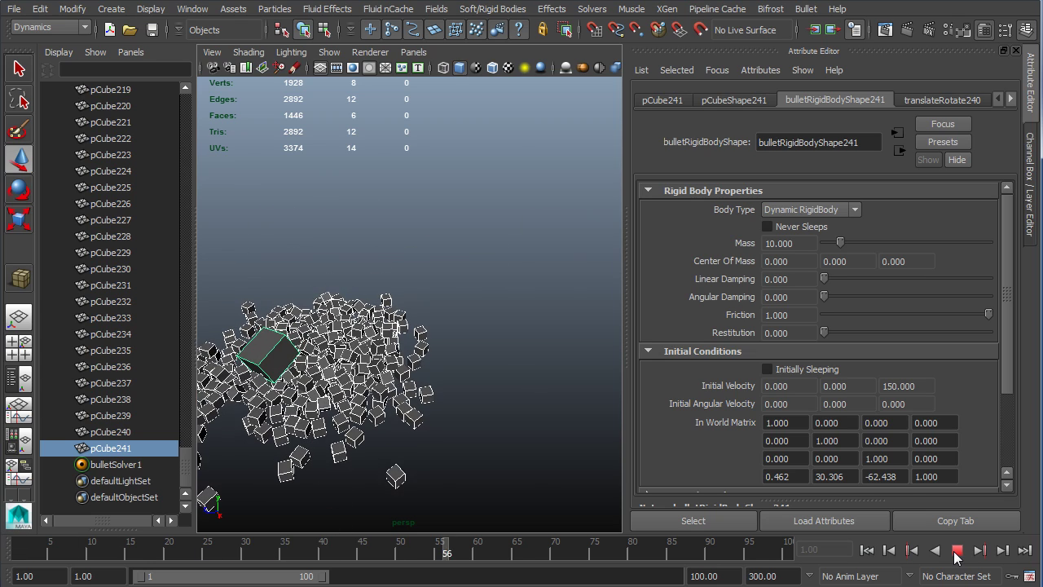
left_click(956, 551)
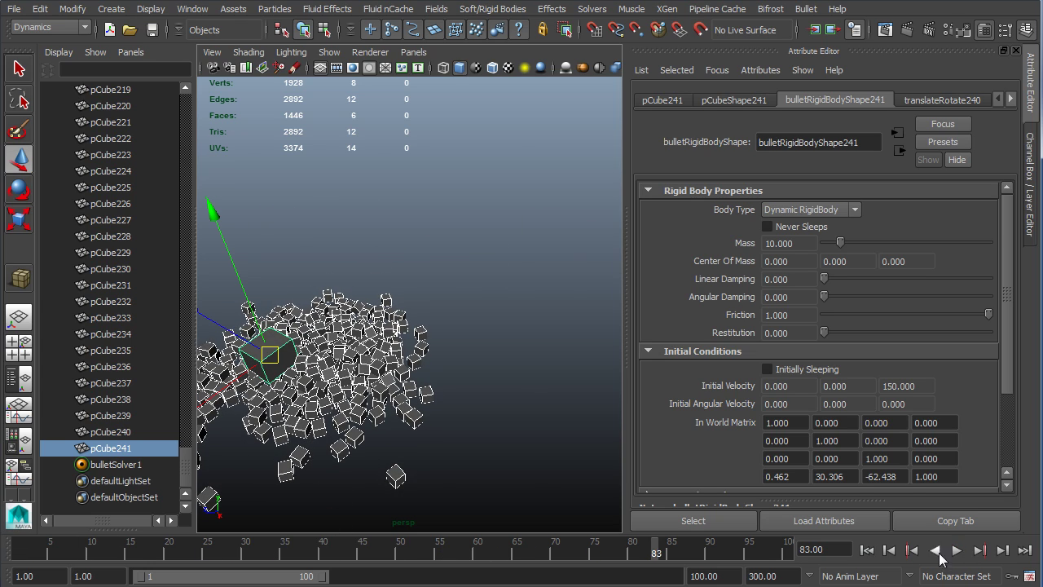
left_click(867, 550)
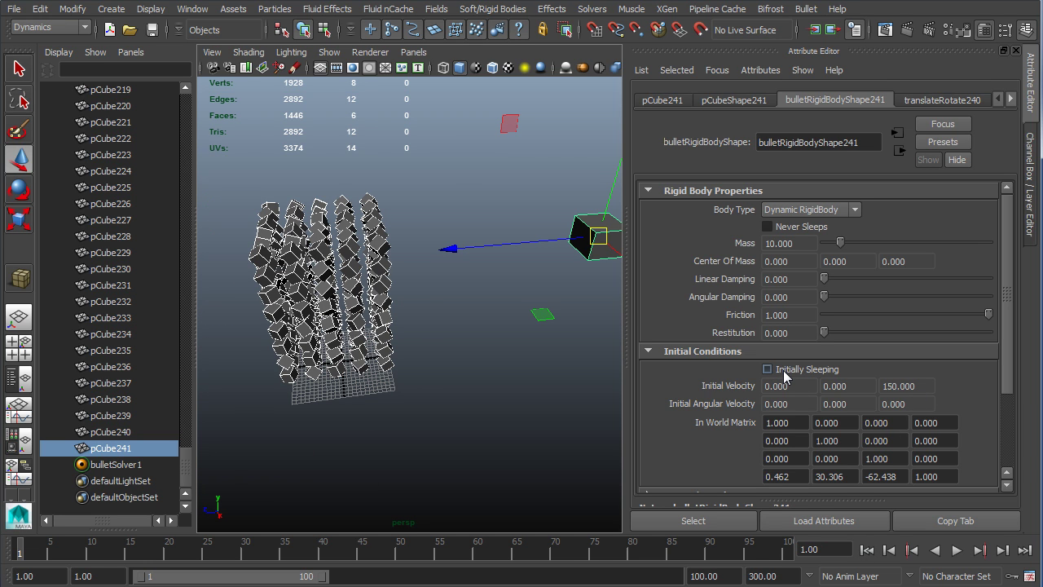
right_click_drag(376, 285, 418, 300, "alt")
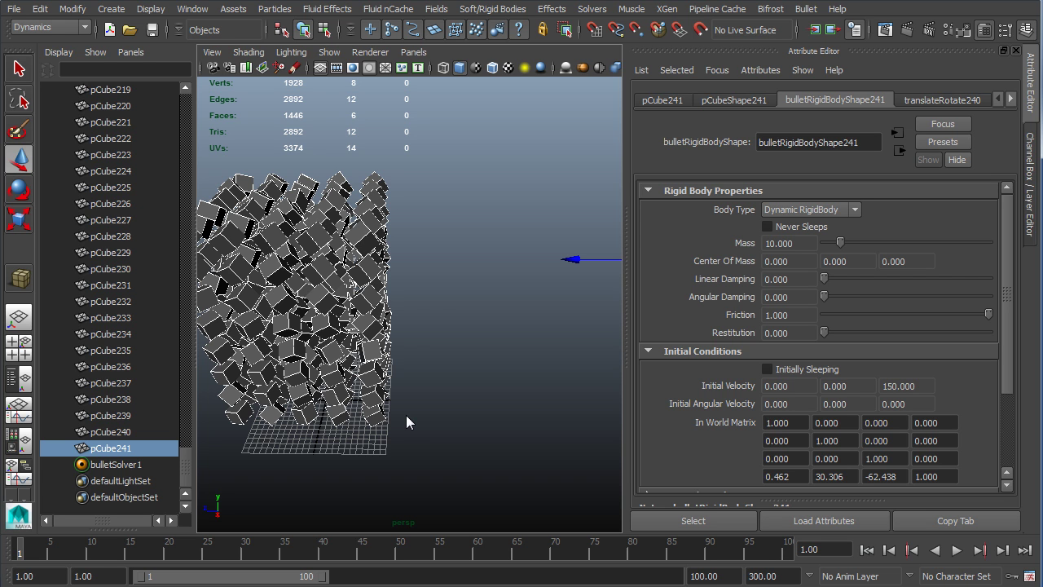
left_click_drag(442, 410, 352, 254, "alt")
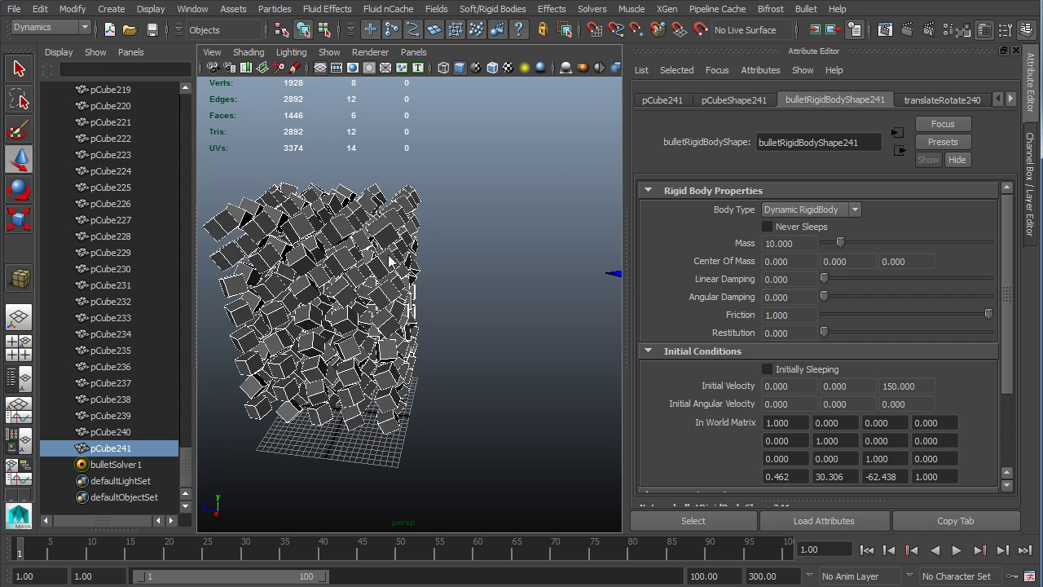
right_click_drag(393, 262, 436, 308, "alt")
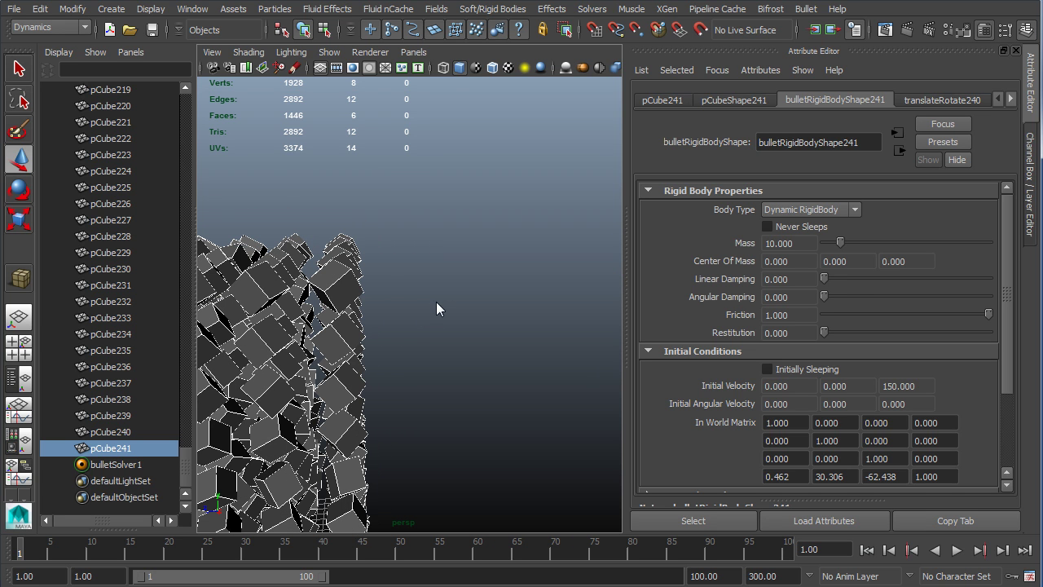
- Make stack cube pCube234 start asleep, then test-play and rewind the simulation
left_click(360, 295)
left_click(766, 369)
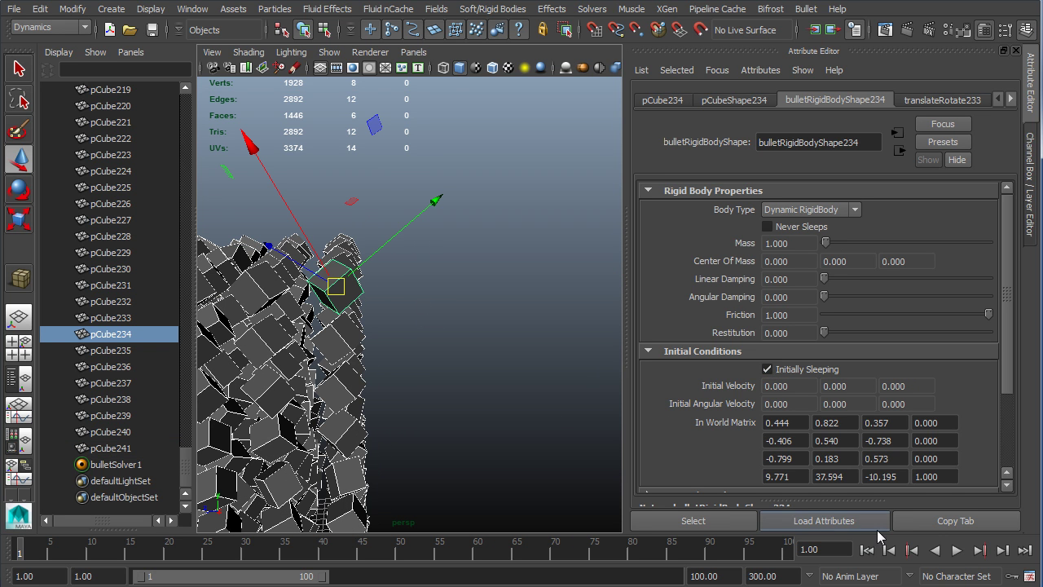
left_click(957, 550)
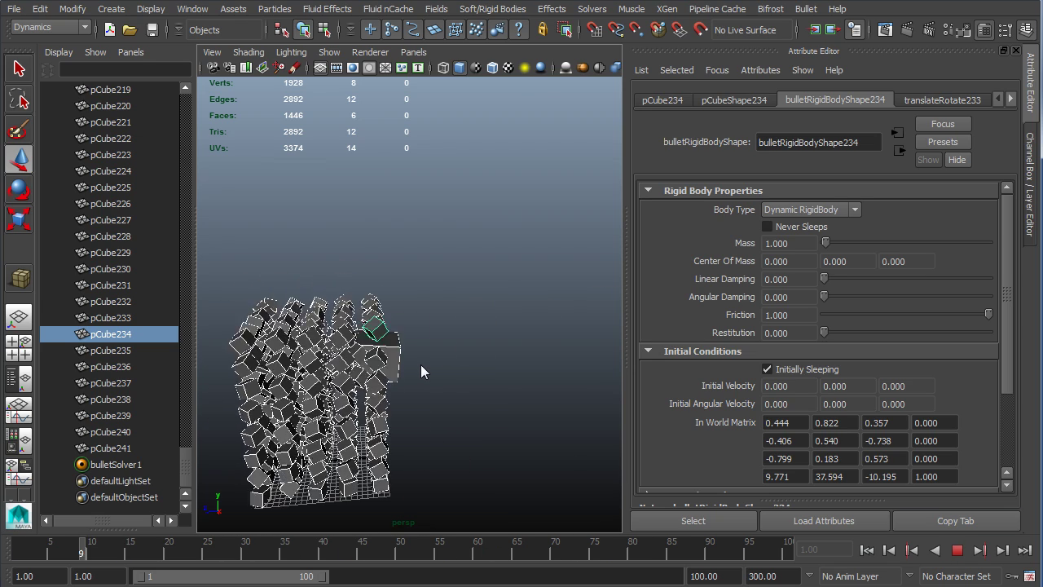
left_click(956, 551)
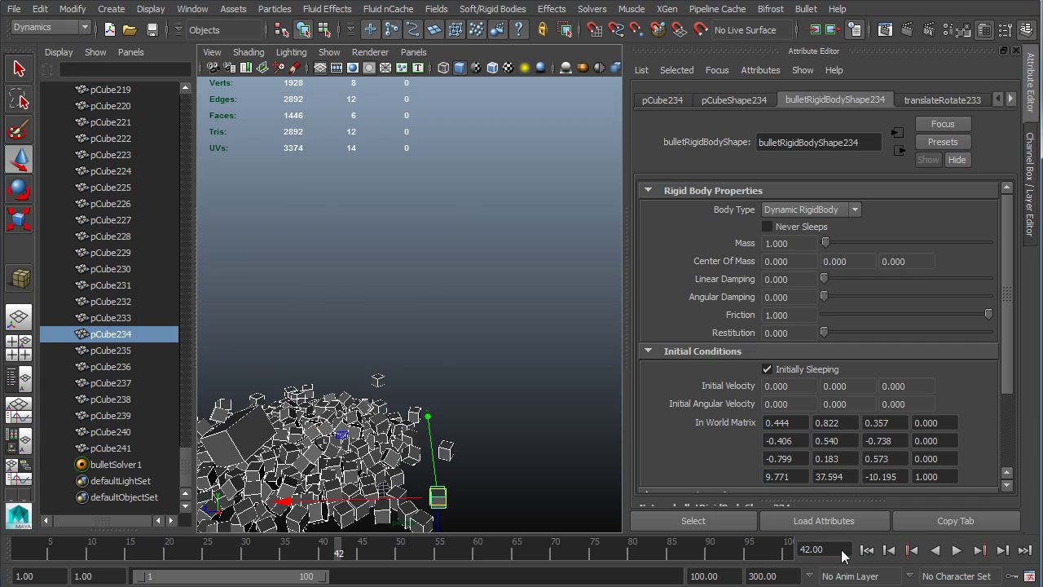
left_click(866, 550)
- Lift pCube234 above the top of the stack, play the simulation and rewind
left_click(386, 306)
left_click(386, 306)
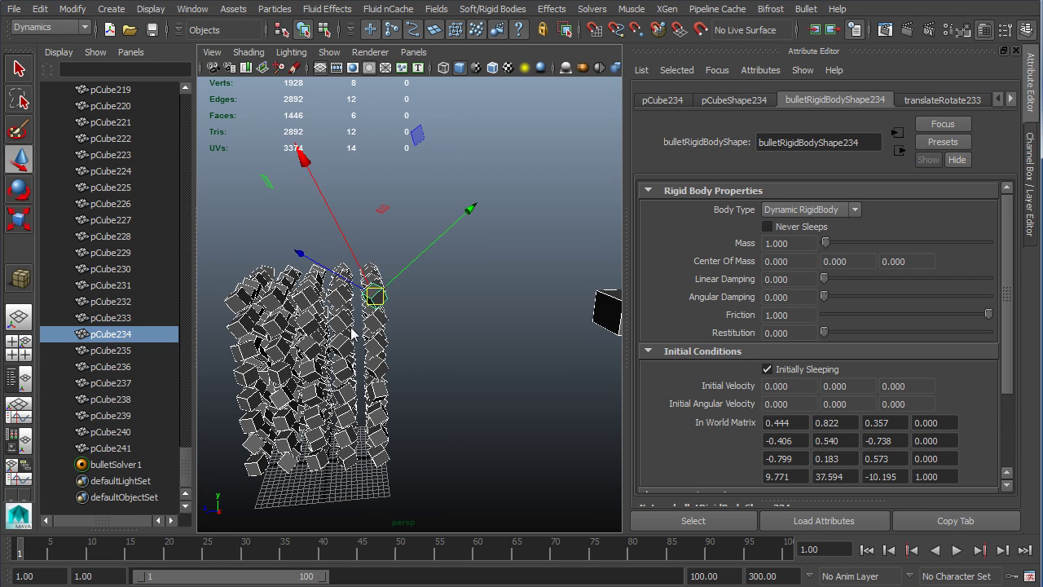
scroll(383, 293, "up", 2)
scroll(383, 286, "up", 2)
left_click_drag(382, 285, 243, 277, "alt")
left_click_drag(377, 250, 513, 214)
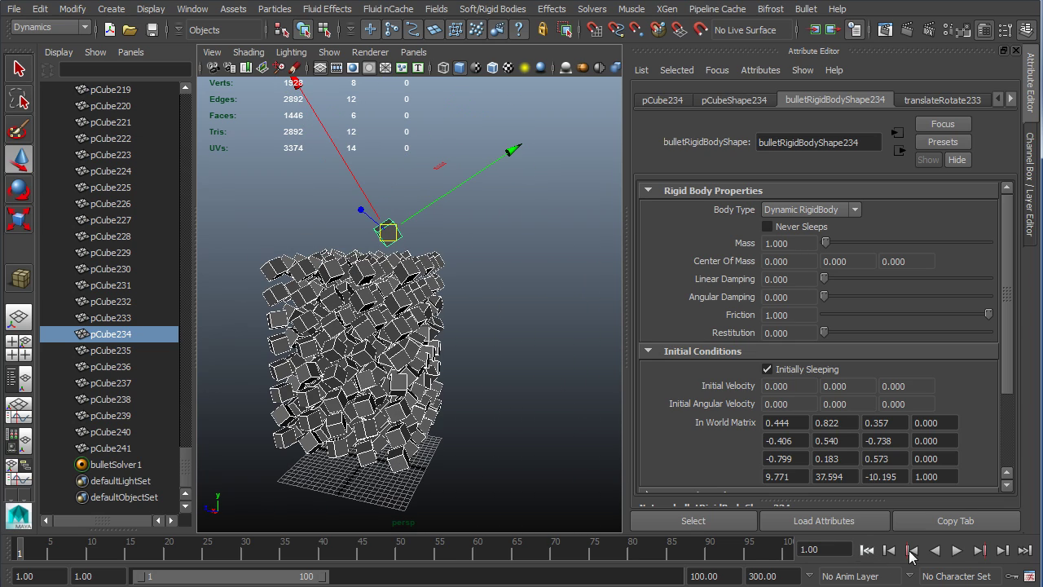
left_click(957, 550)
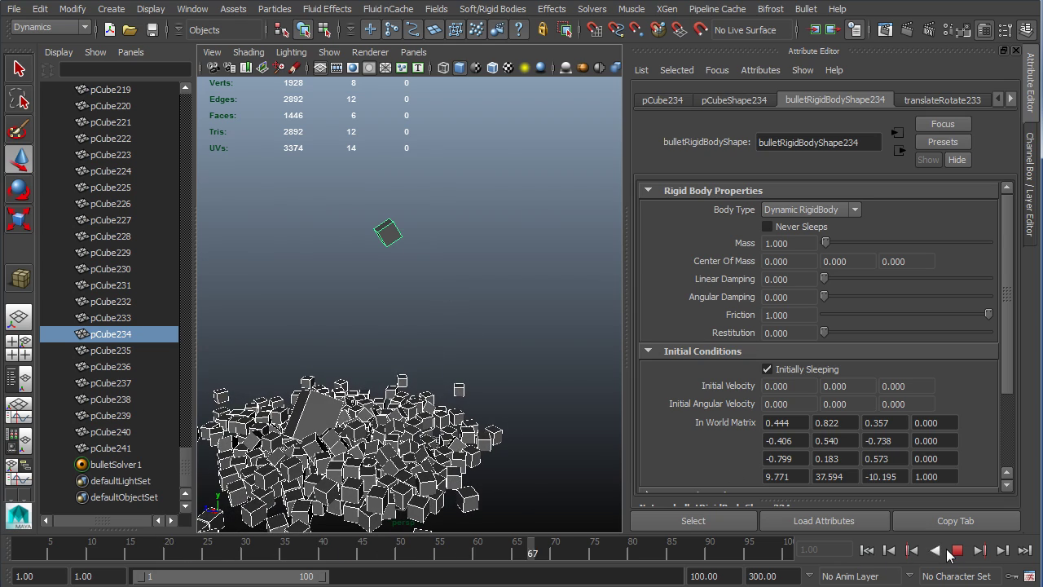
left_click(957, 550)
left_click(866, 550)
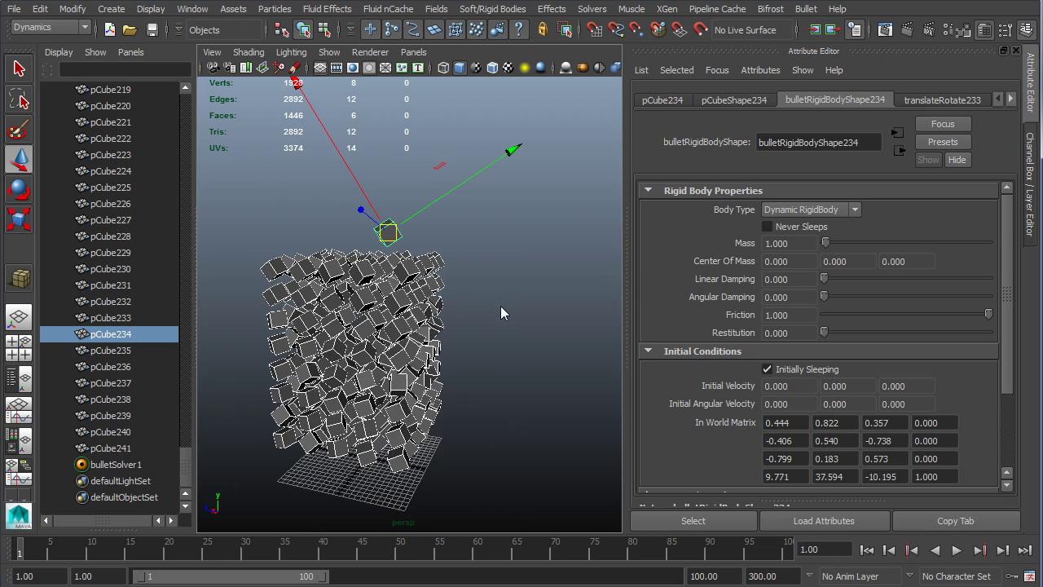
- Raise pCube228 above the stack, replay to watch the pile form, and rewind to frame 1
left_click_drag(500, 306, 460, 253, "alt")
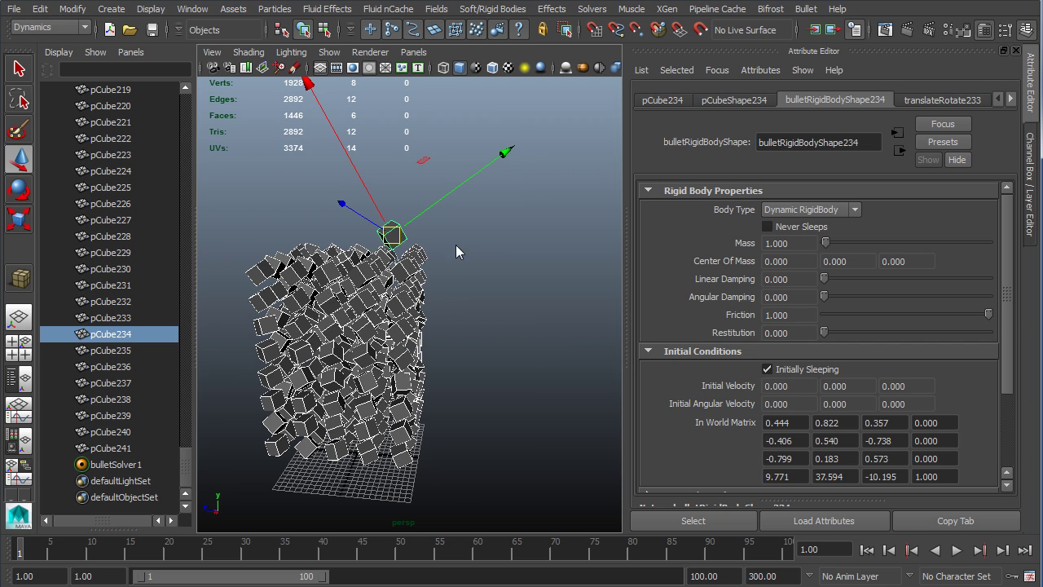
left_click(386, 287)
left_click_drag(386, 287, 317, 222, "alt")
left_click(318, 222)
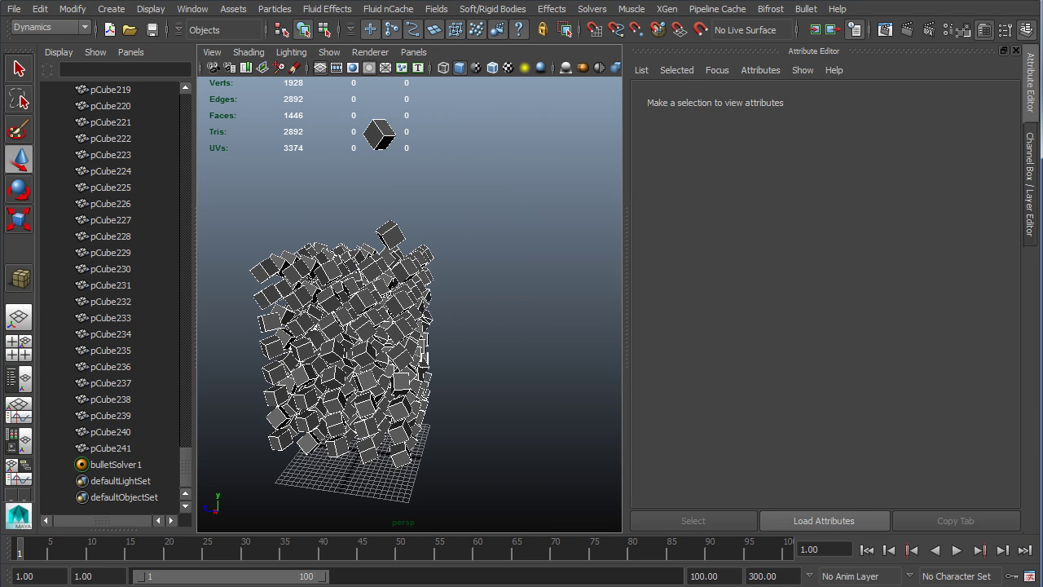
left_click(957, 550)
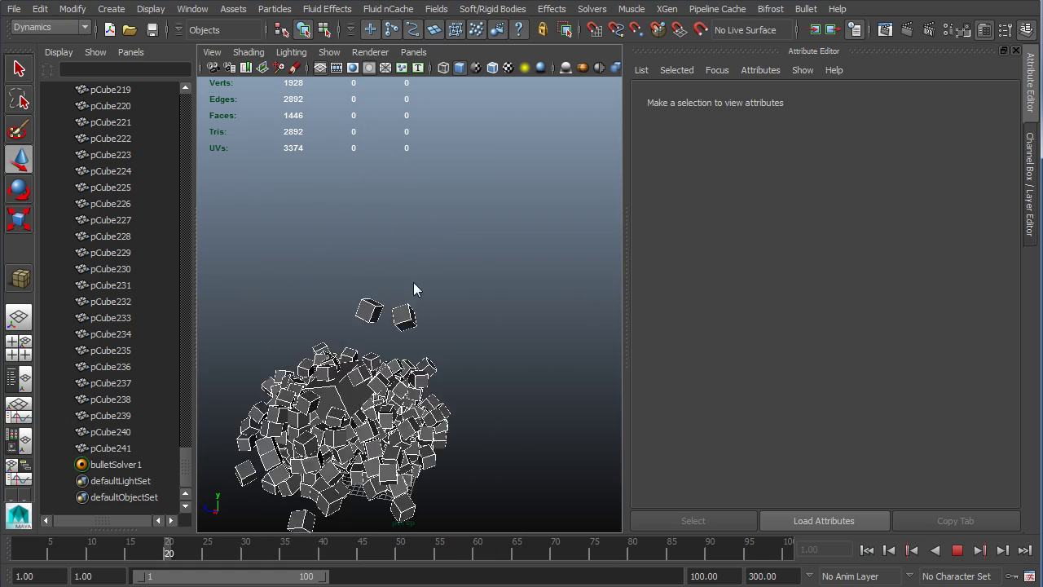
left_click(957, 550)
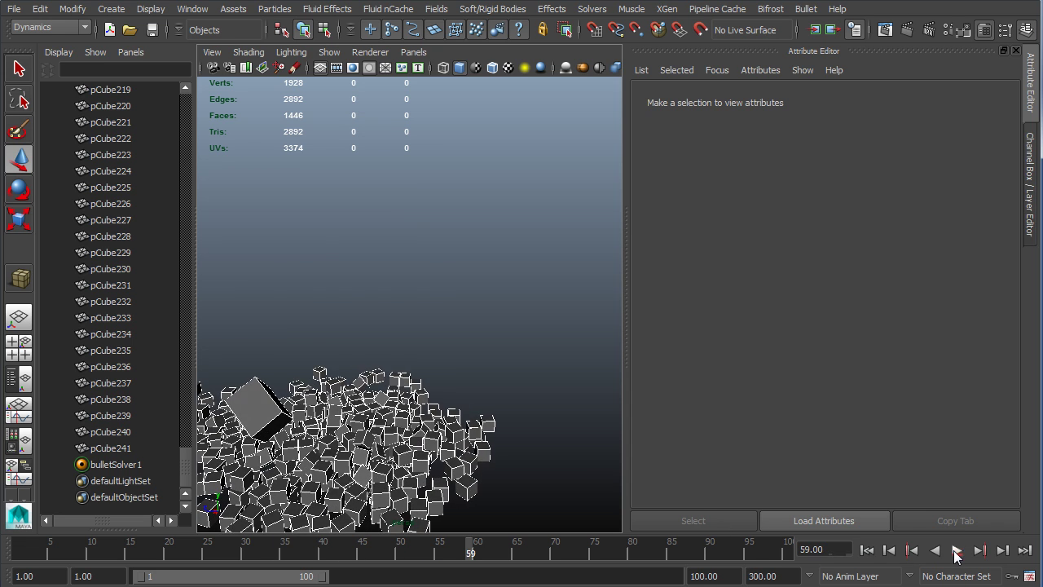
left_click(867, 550)
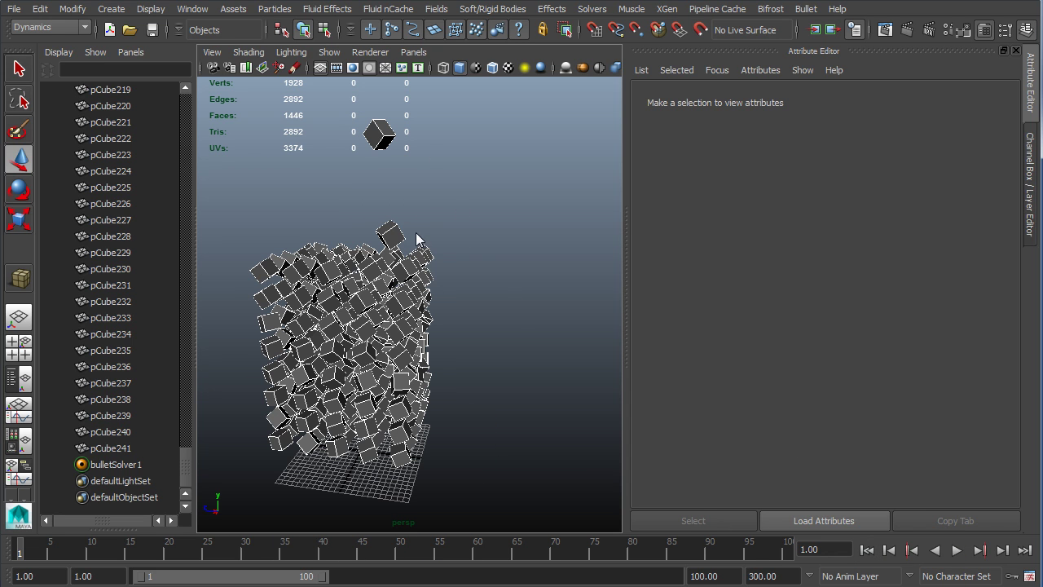
left_click_drag(375, 361, 400, 298, "alt")
- Select the outlying heavy cube pCube241 and show its Forces/Impulses settings
left_click(584, 297)
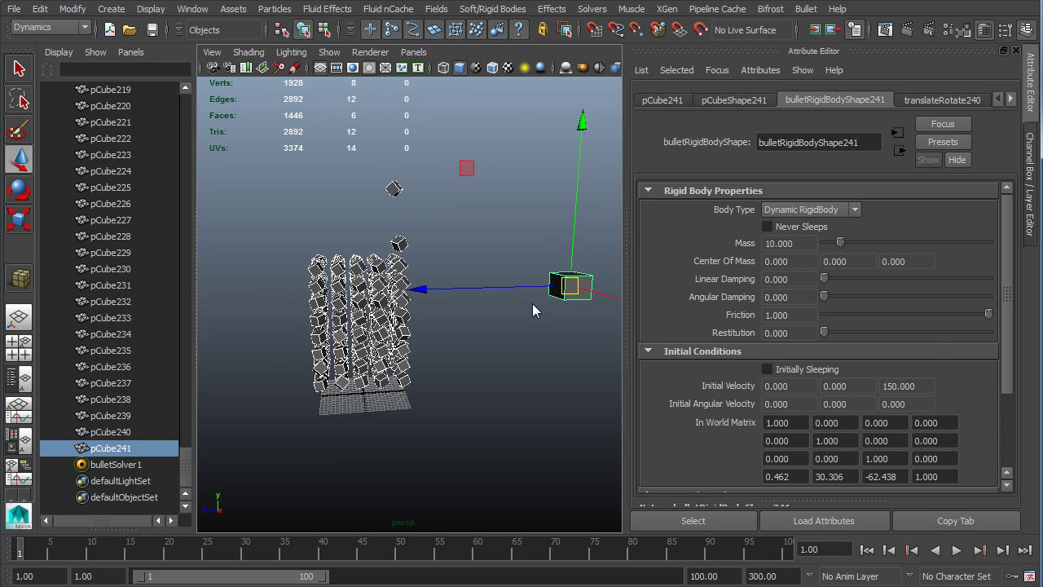
left_click_drag(1006, 299, 1007, 373)
left_click(722, 385)
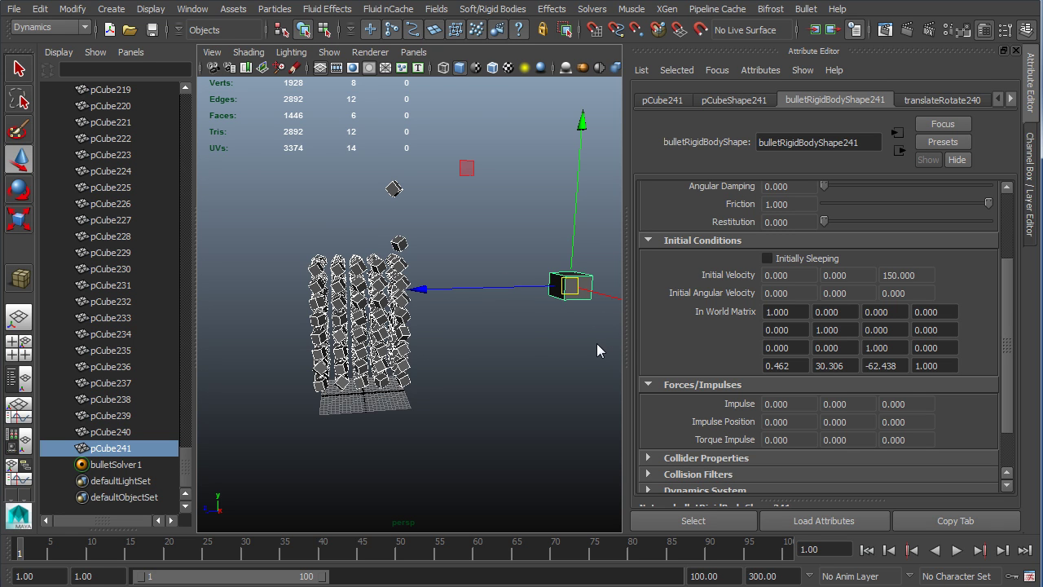
mouse_move(597, 343)
left_mouse_down("alt")
mouse_move(526, 346)
mouse_move(575, 311)
left_mouse_up("alt")
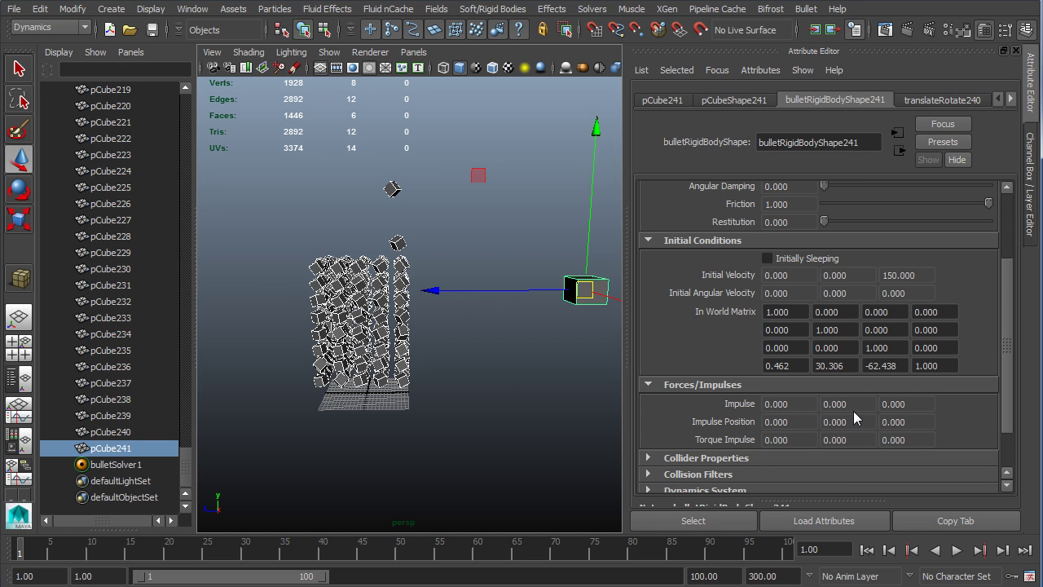
- Set Initial Velocity Z to 0 and Impulse Z to 1, then test-play the simulation
left_click(921, 278)
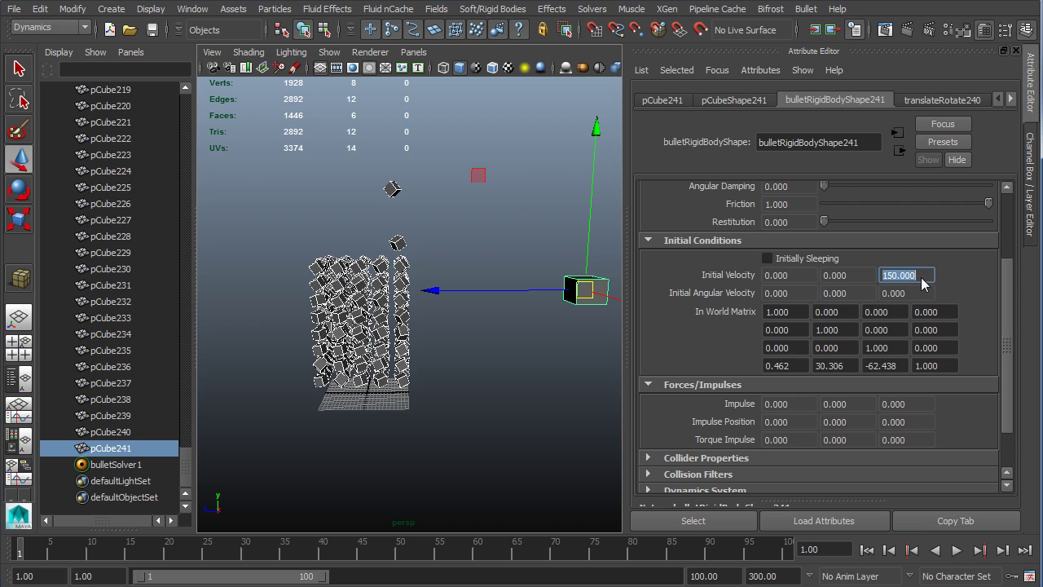
type("0")
key("Return")
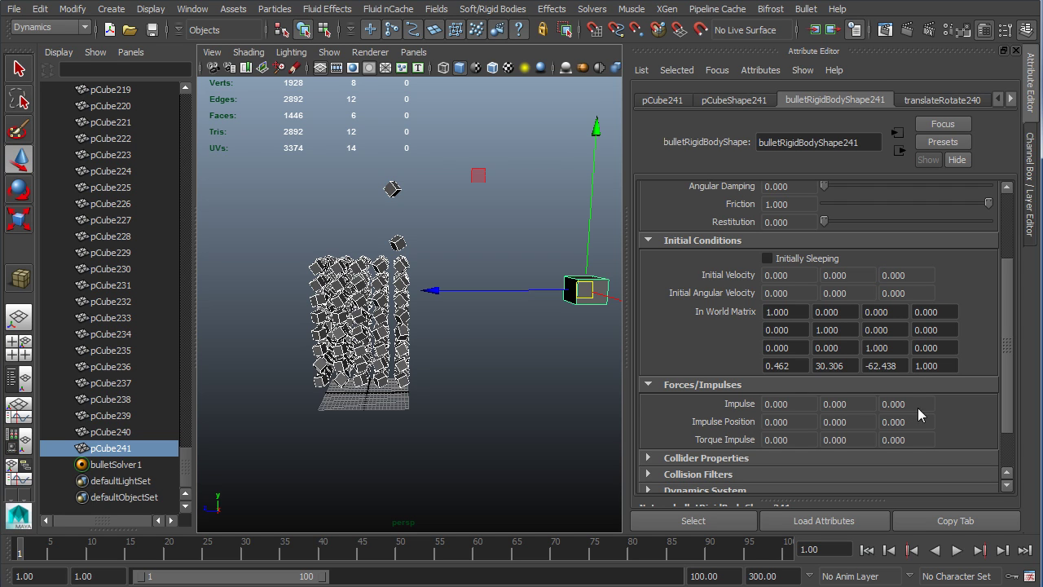
left_click(826, 421)
left_click(955, 550)
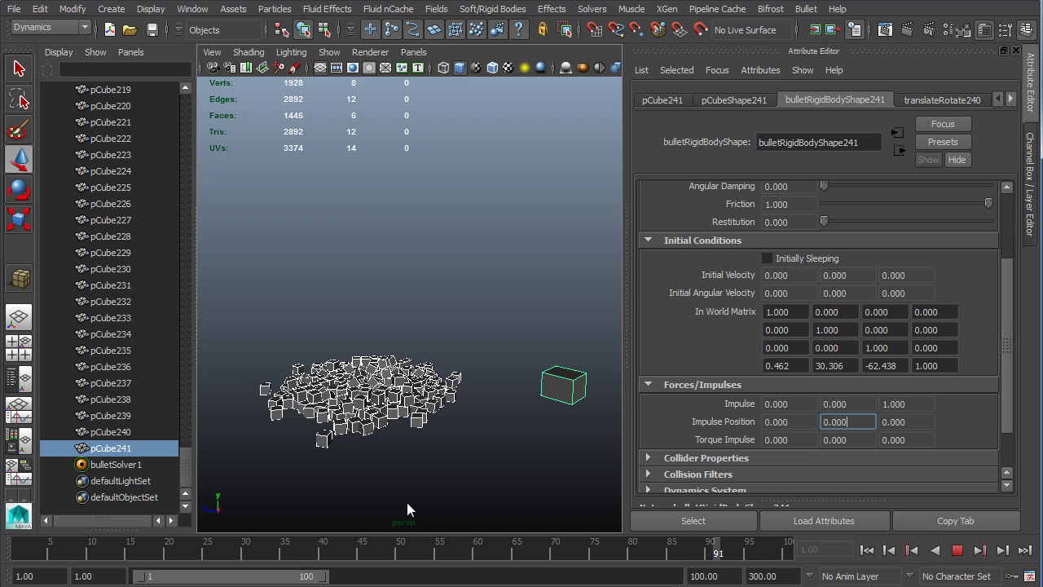
left_click(958, 550)
- Raise Impulse Z to 50 and replay from frame 1, stopping at frame 82
left_click(910, 405)
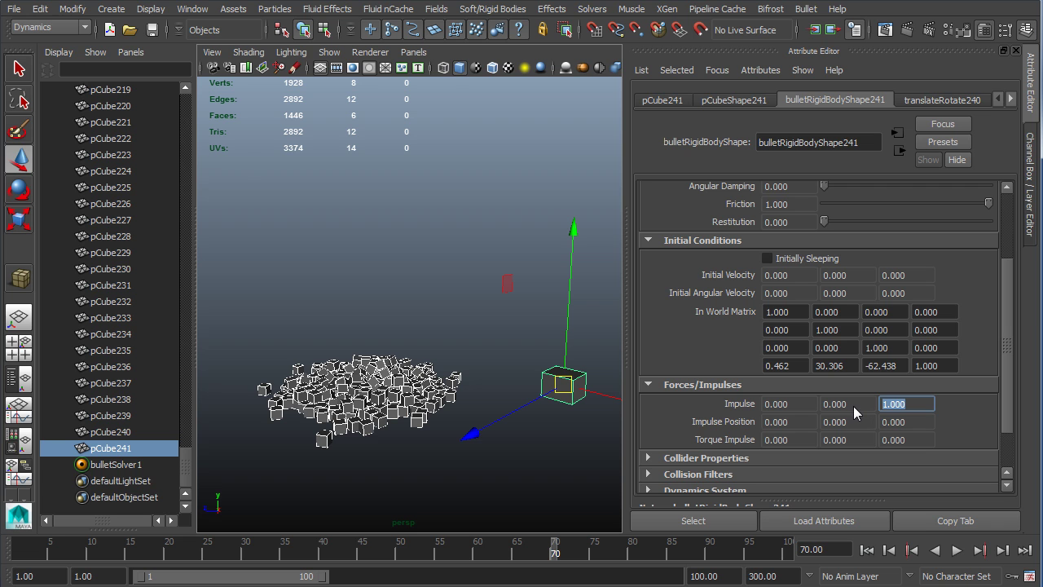
type("50")
key("Return")
left_click(866, 550)
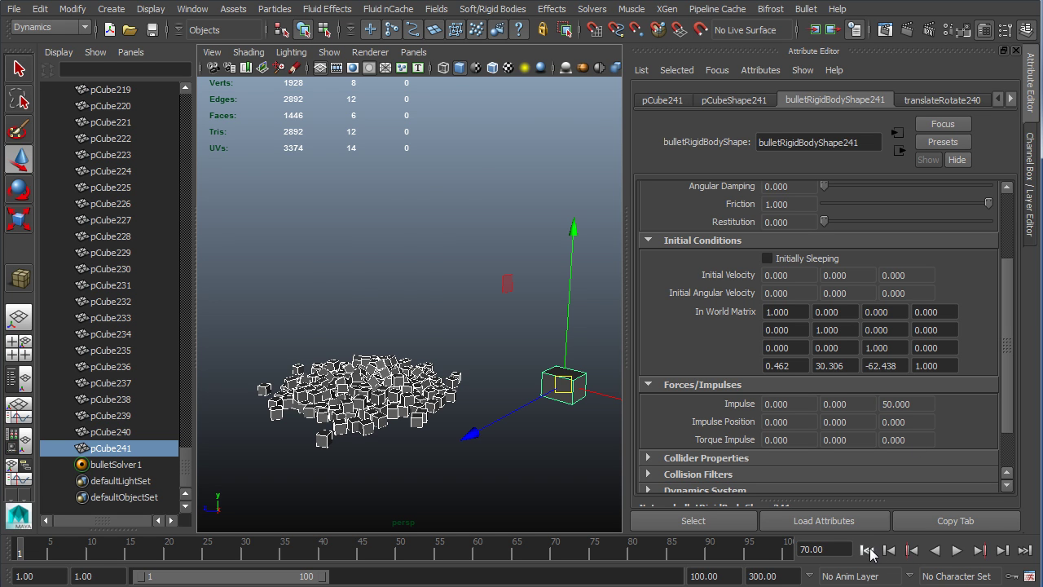
left_click(958, 550)
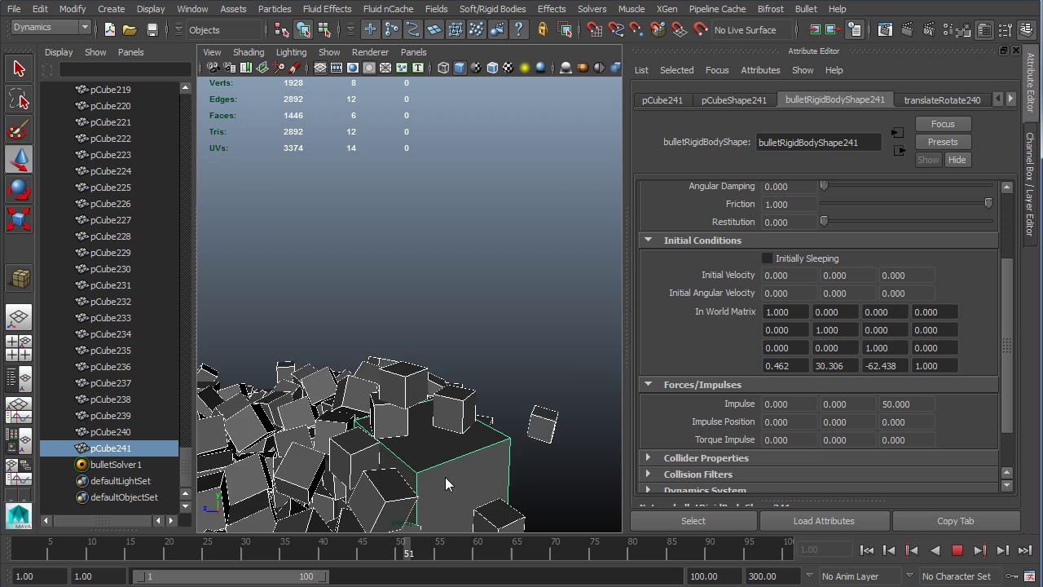
left_click(947, 550)
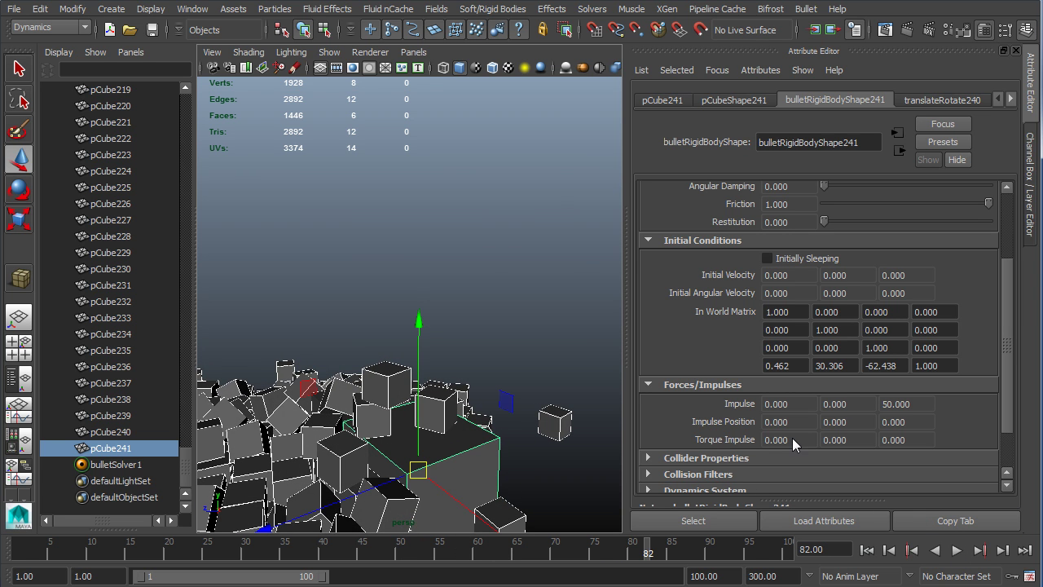
left_click_drag(507, 420, 537, 367, "alt")
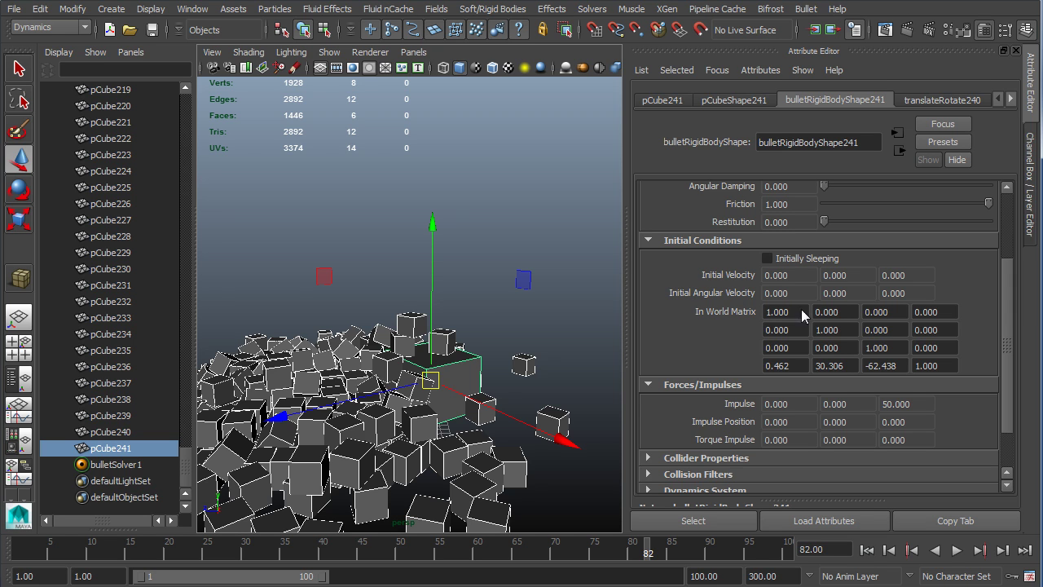
- At frame 1, set Impulse Z to 0, Initial Velocity Z to 150, Angular Velocity X to 300
left_click(867, 550)
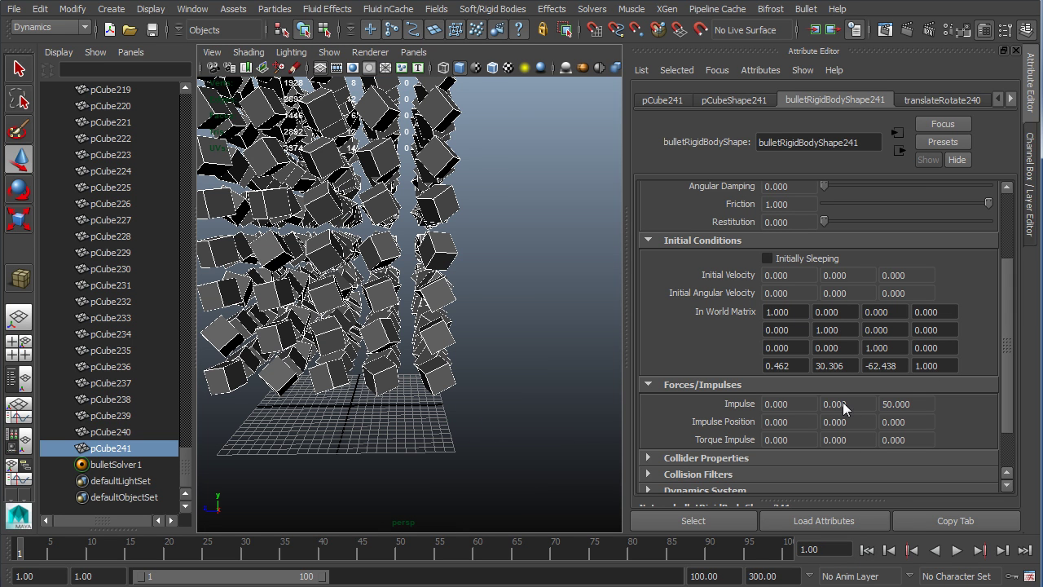
left_click(918, 400)
type("0")
key("Return")
left_click(914, 311)
left_click(916, 277)
type("1")
left_click(856, 290)
left_click(796, 294)
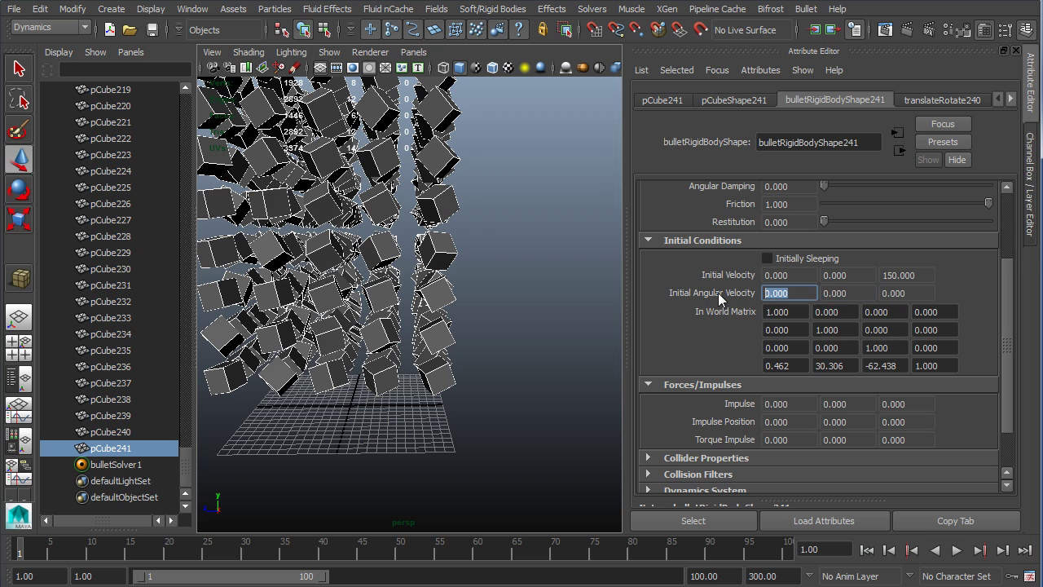
type("300")
key("Return")
- Frame the whole stack and replay the spinning collision, stopping at frame 34
key("a")
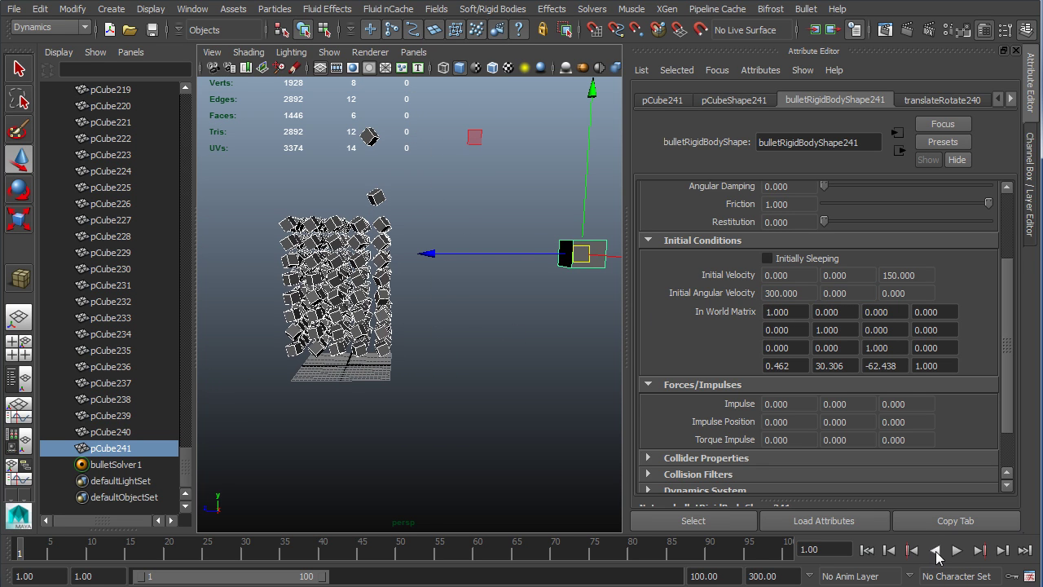
left_click(956, 551)
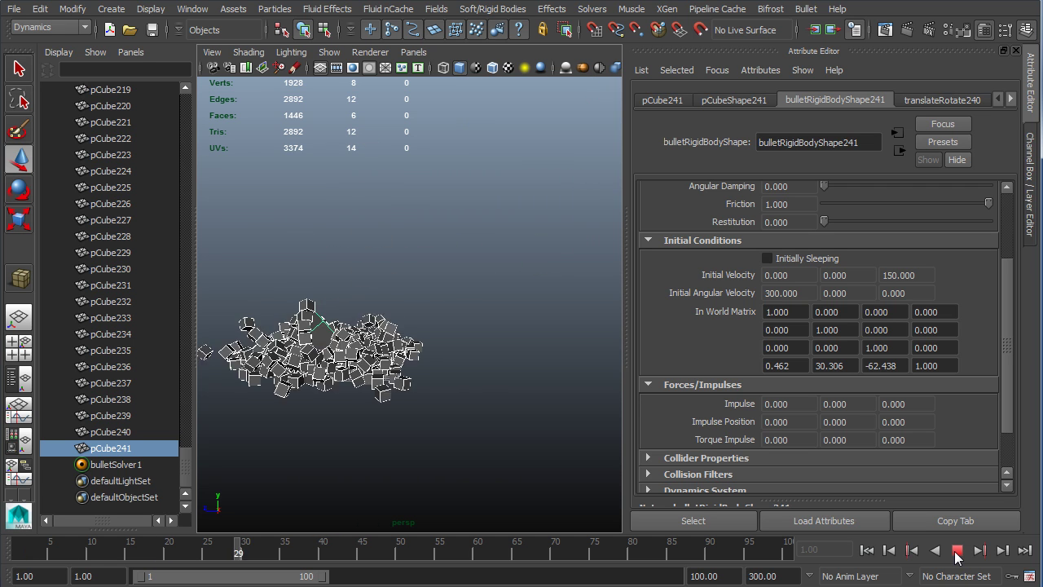
left_click(866, 550)
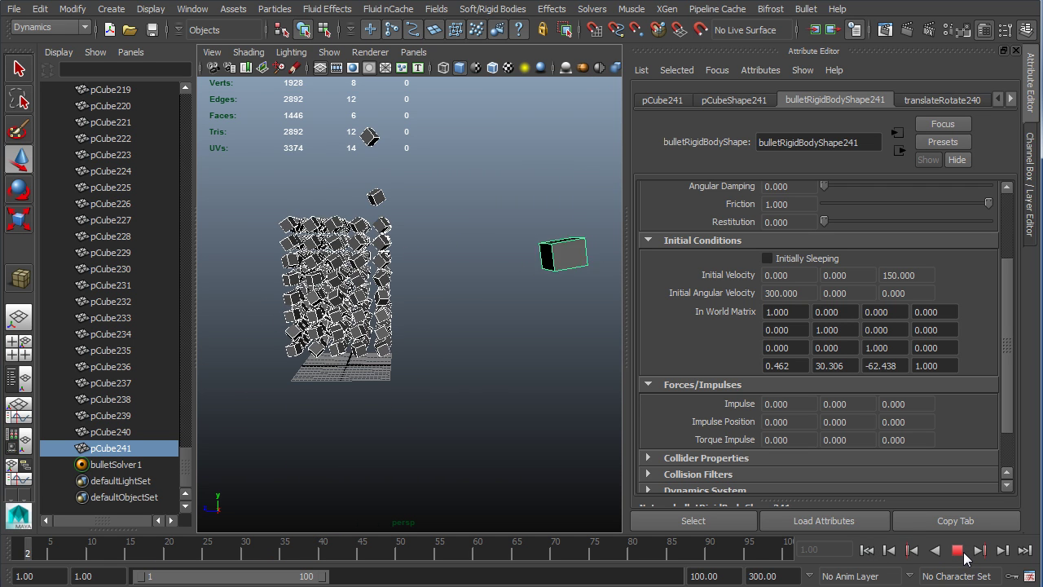
left_click(958, 551)
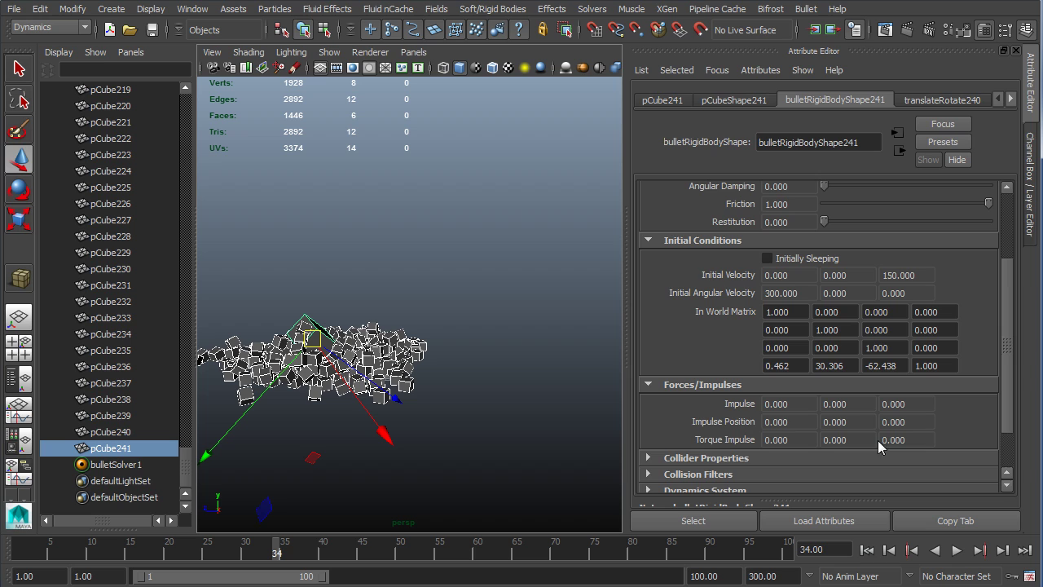
- Show pCube241's Collider Properties and reset to frame 1 with the tower standing intact
left_click_drag(1009, 314, 1010, 367)
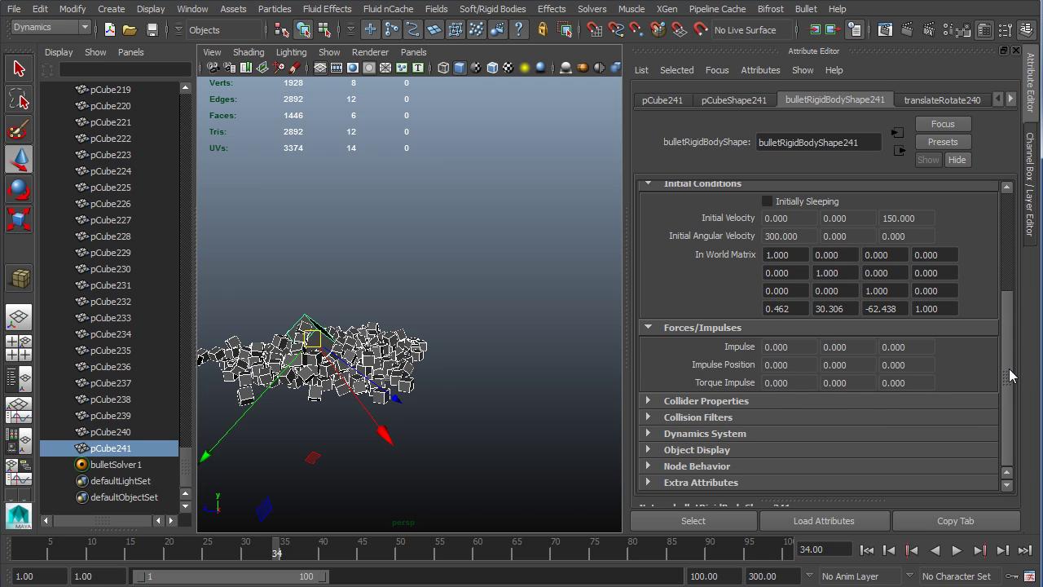
left_click(772, 402)
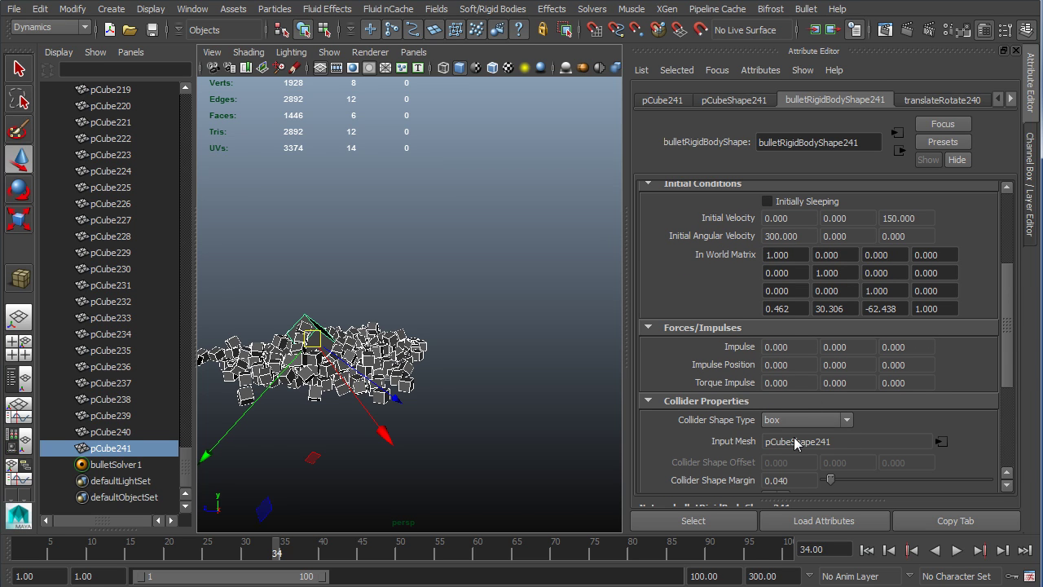
left_click_drag(1012, 296, 1005, 337)
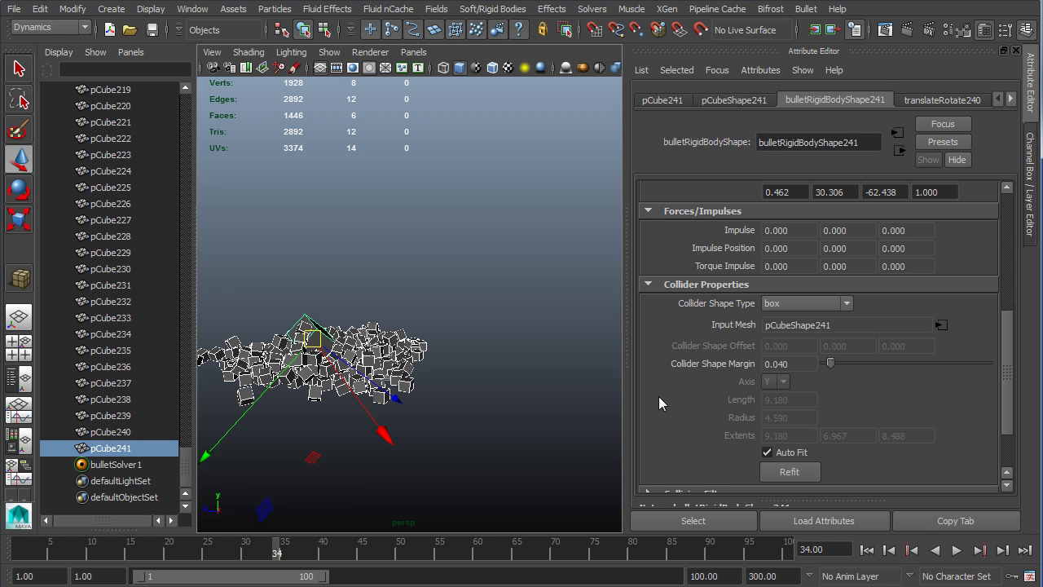
left_click(866, 550)
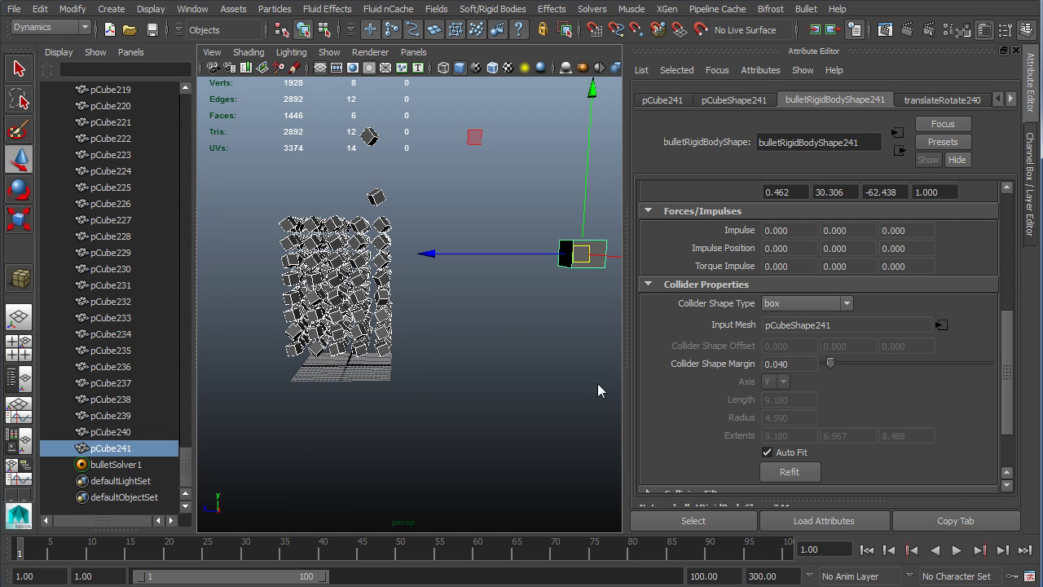
scroll(468, 293, "up", 2)
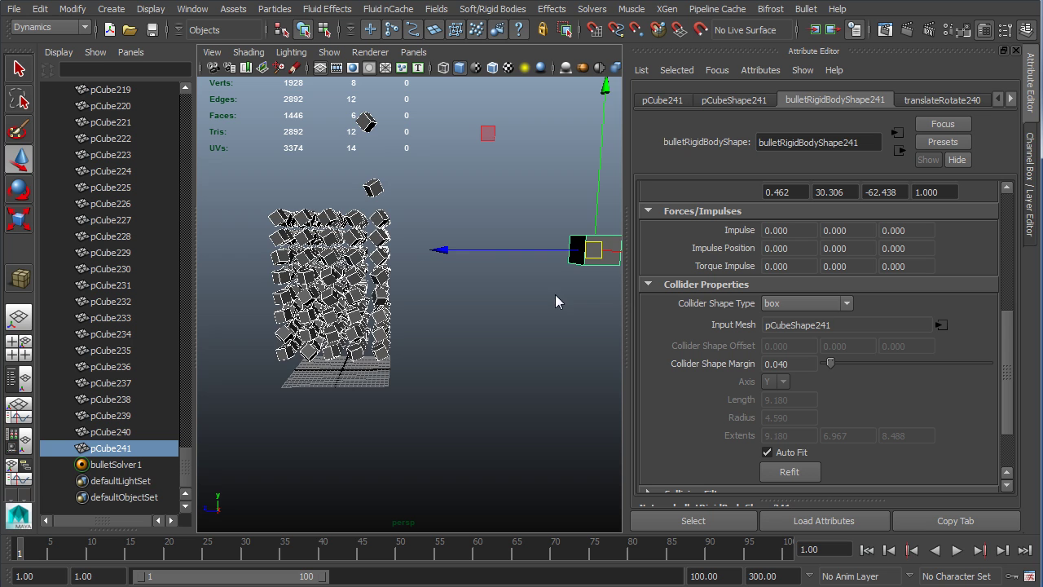
mouse_move(443, 273)
left_mouse_down("alt")
mouse_move(489, 269)
mouse_move(403, 241)
left_mouse_up("alt")
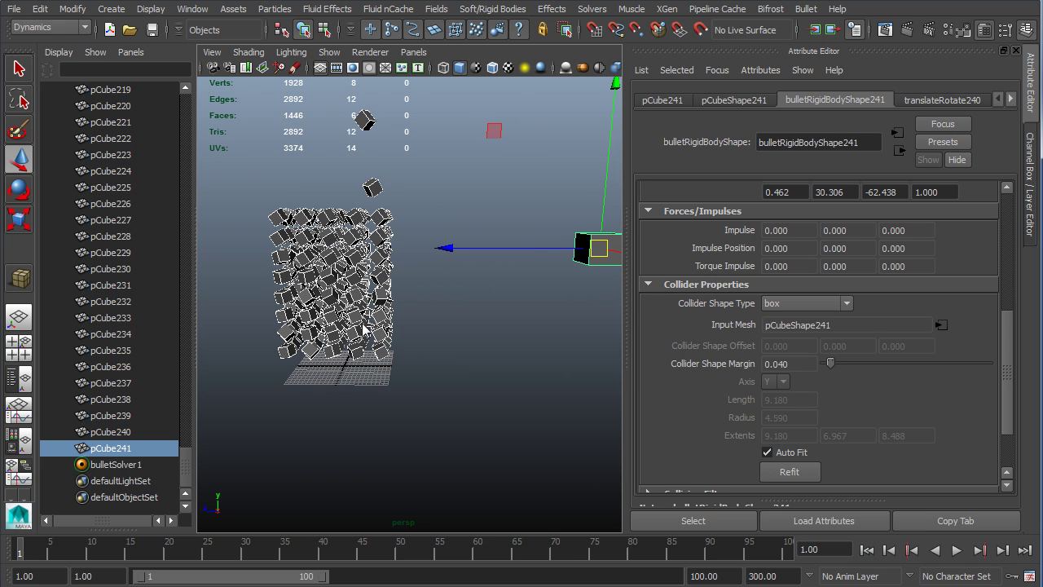
left_click_drag(366, 326, 407, 316, "alt")
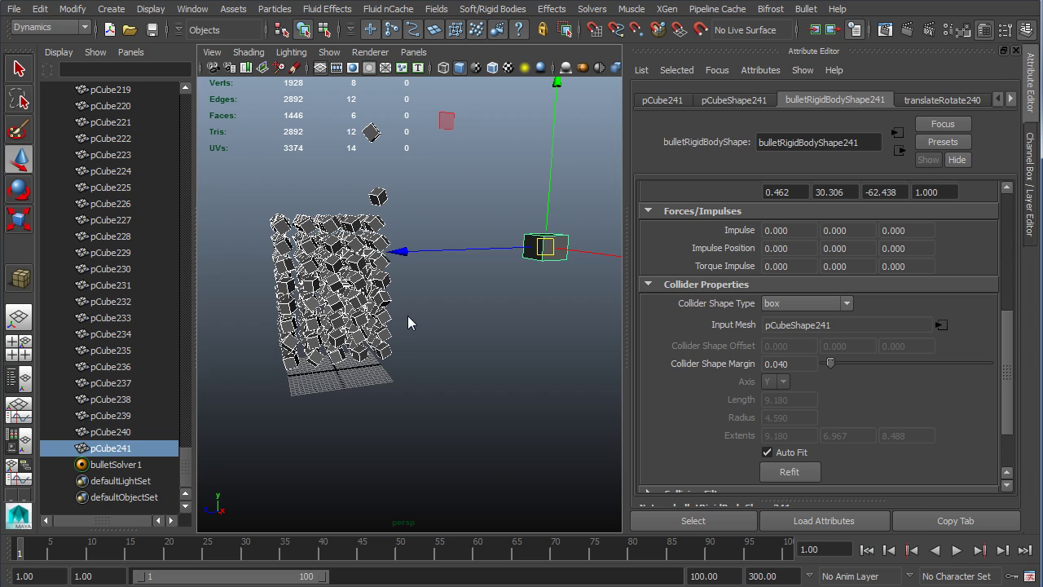